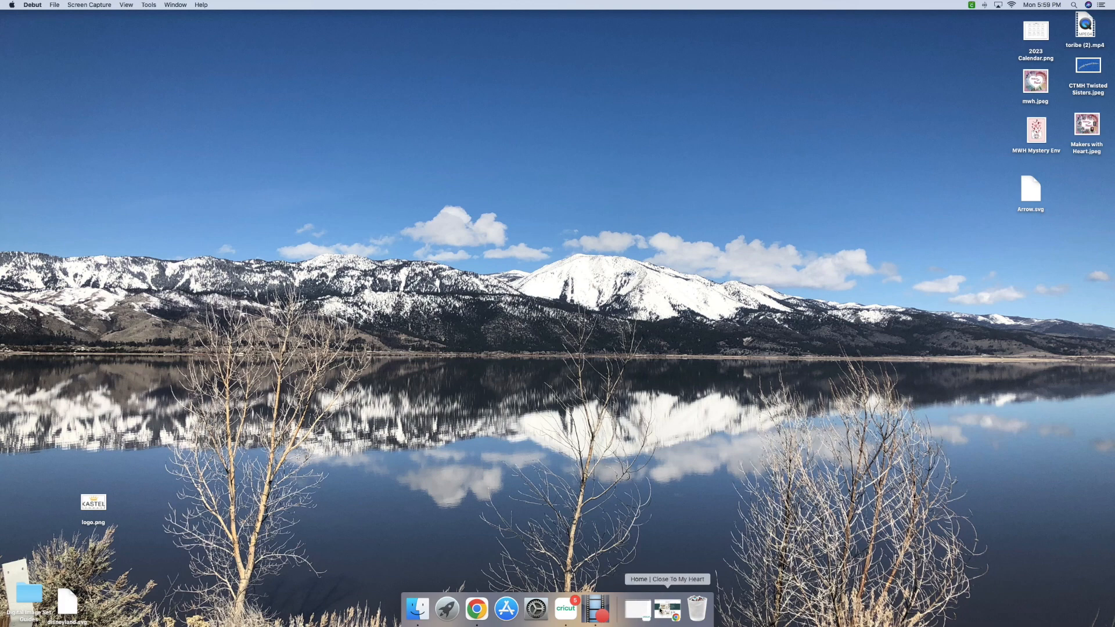
Switch to the Close To My Heart shop in Chrome and view The Good Life Digital Art Collection in the Digital Art category
click(666, 611)
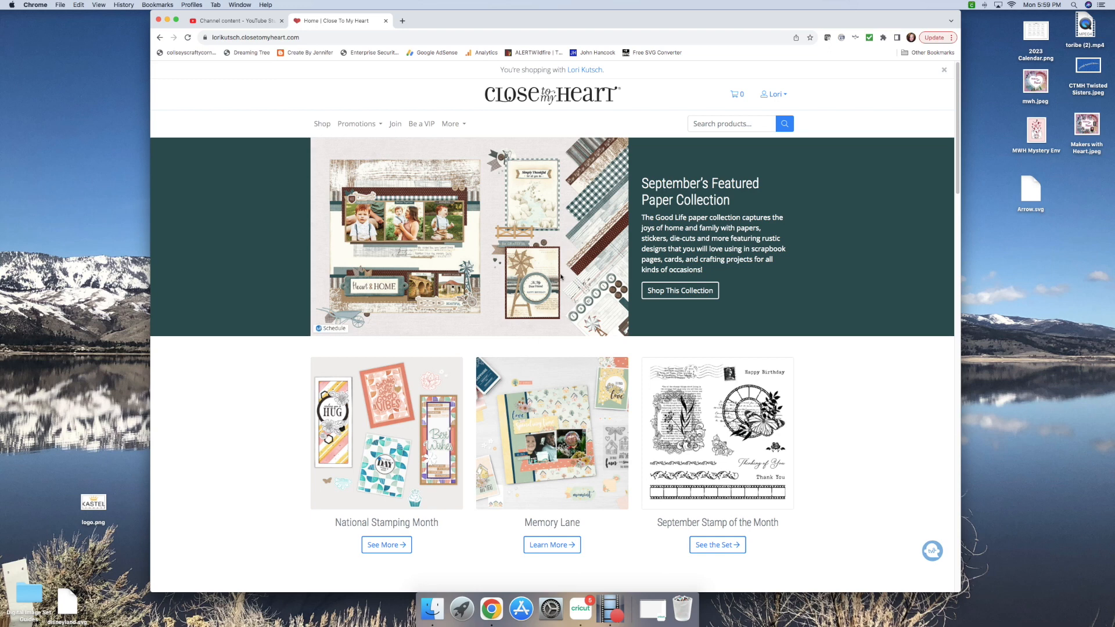
click(319, 126)
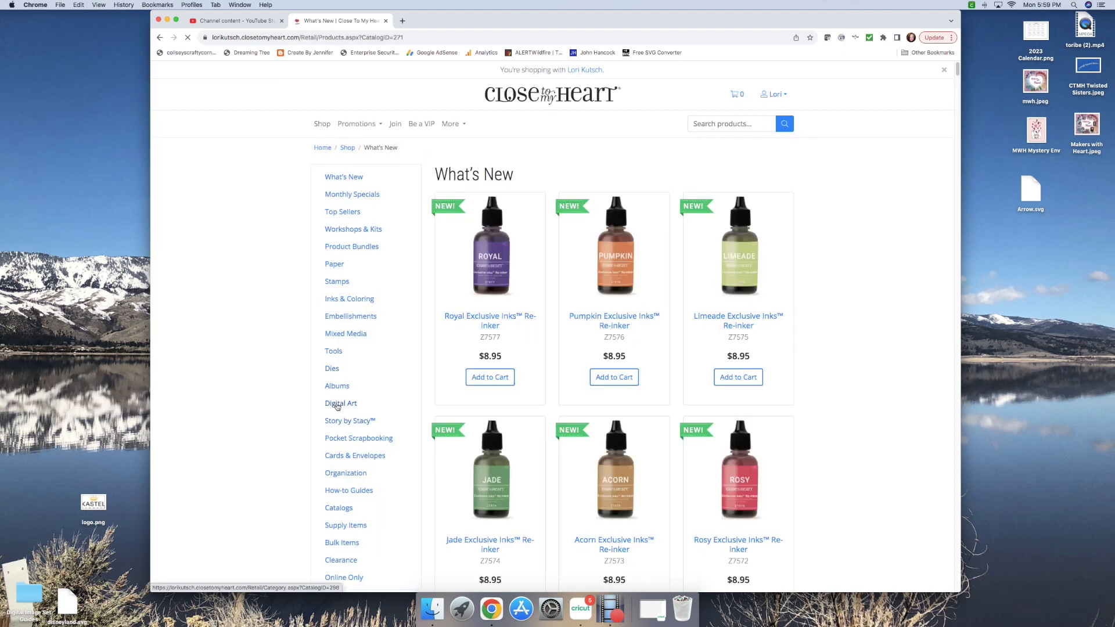
click(338, 406)
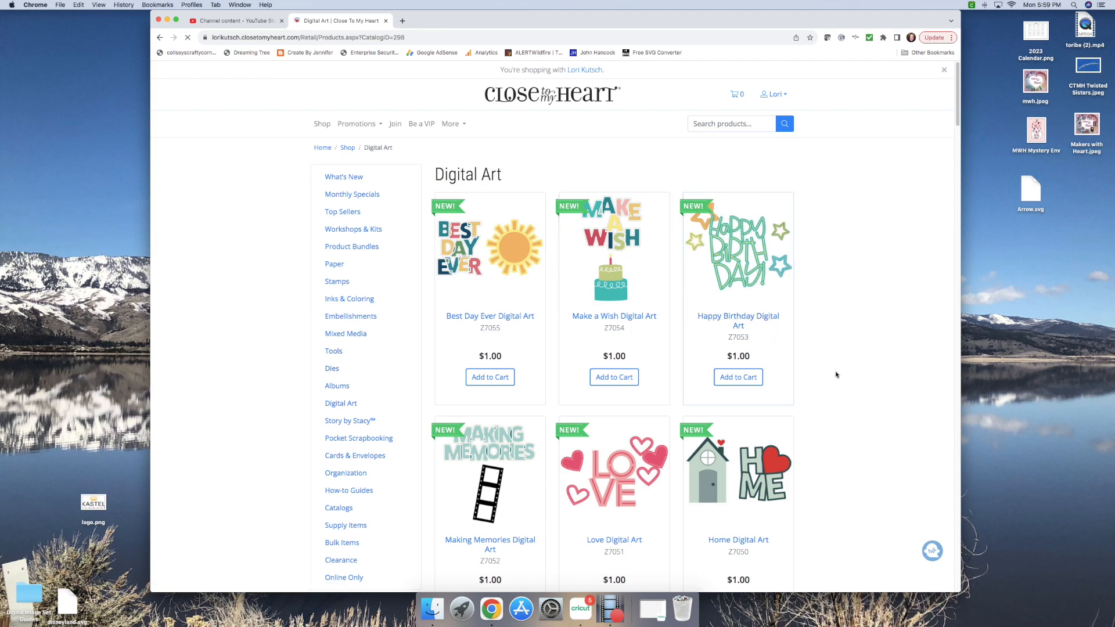
scroll(832, 380, down, 2)
scroll(833, 382, down, 10)
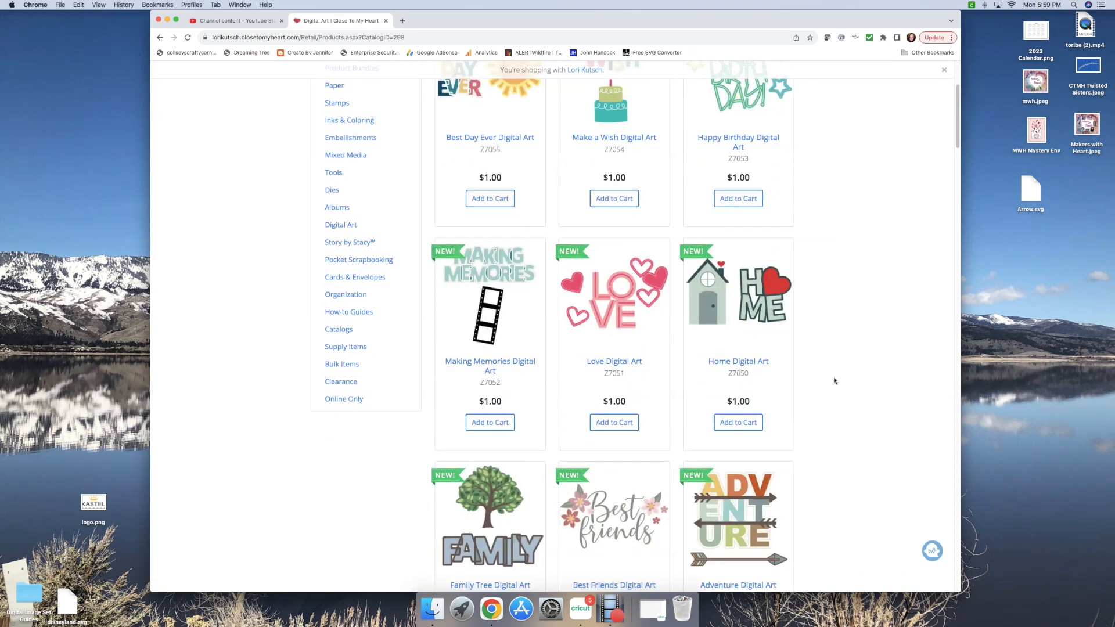
scroll(803, 382, down, 1)
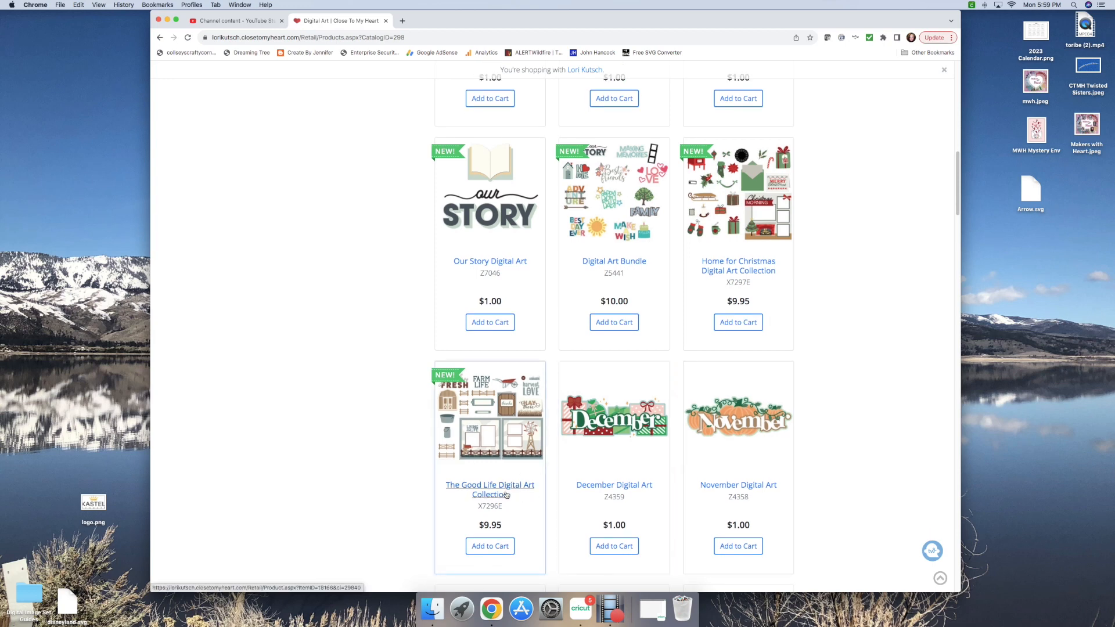
click(493, 483)
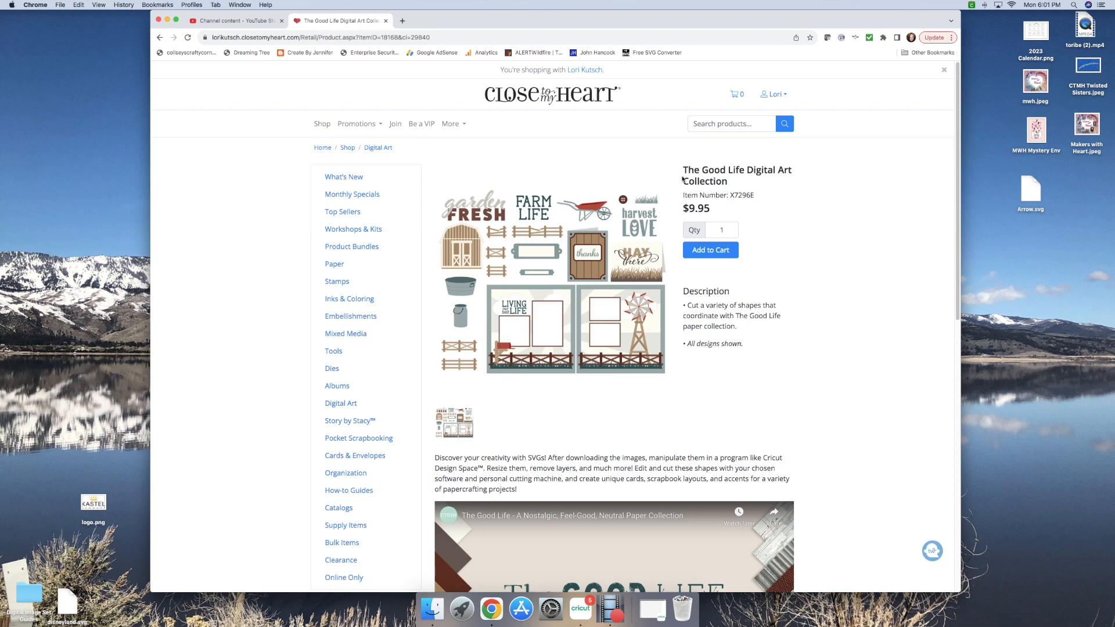
Open the Digital Library of the signed-in Close To My Heart account
click(774, 94)
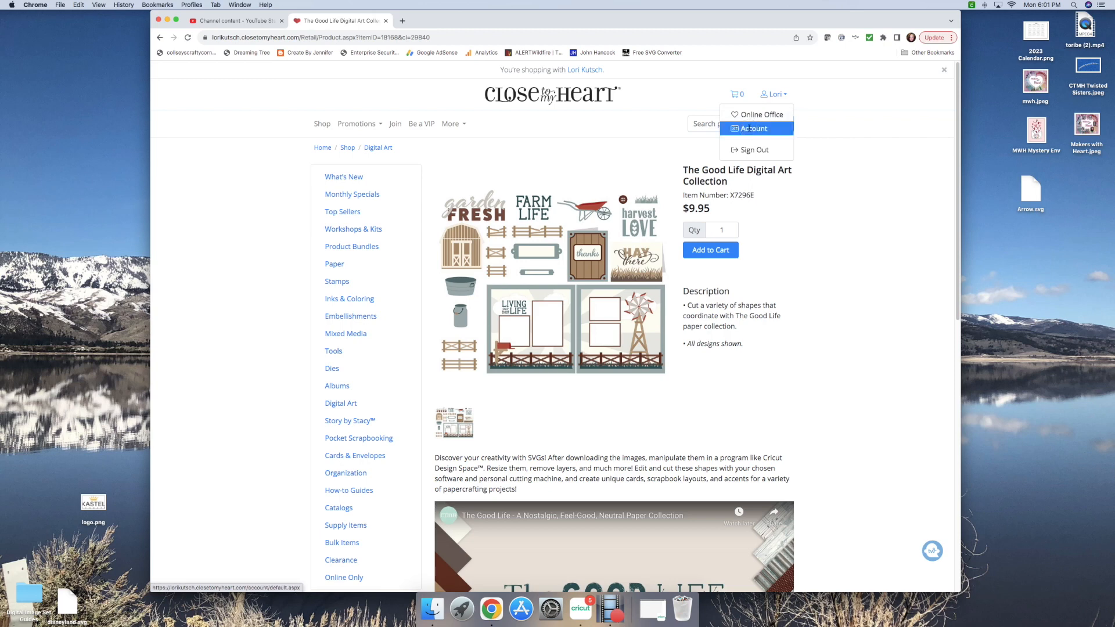
click(748, 127)
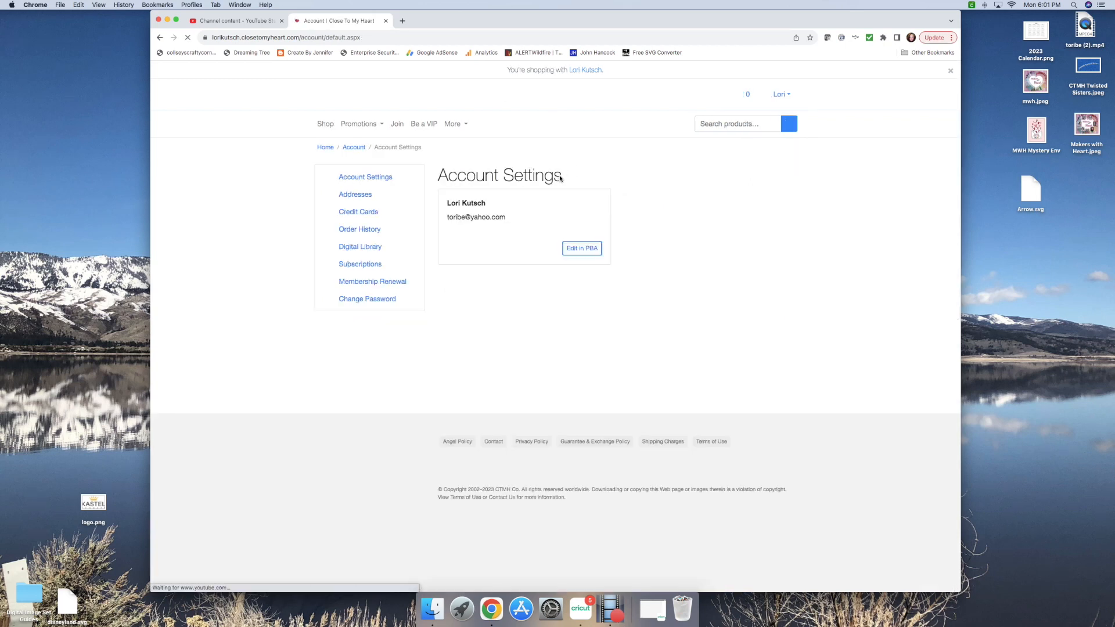
click(351, 247)
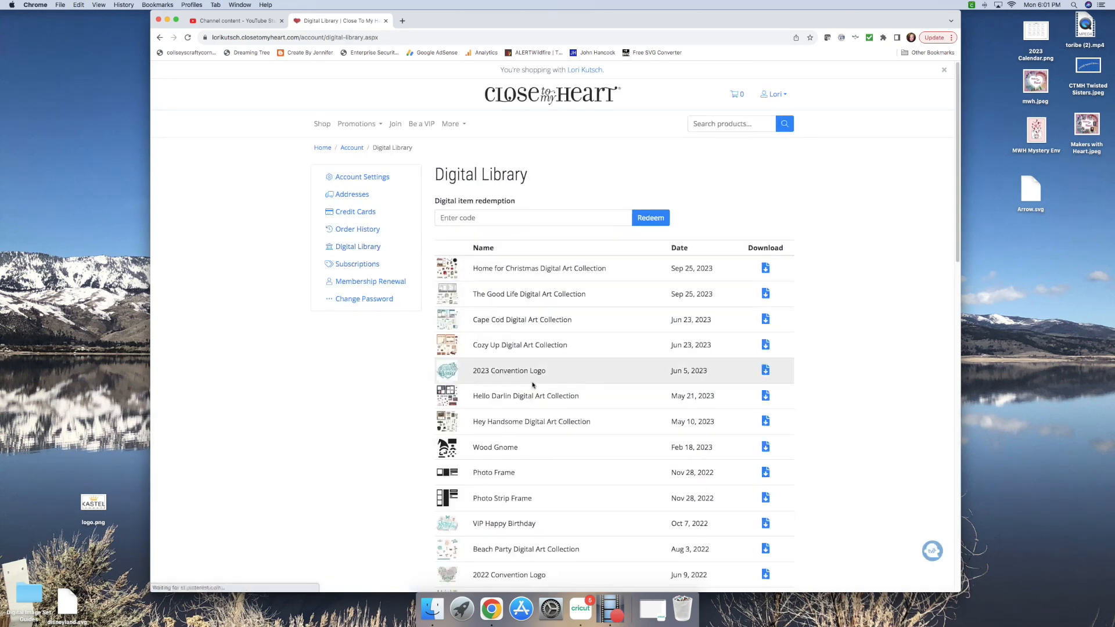
Download The Good Life Digital Art Collection from the list of owned digital items
scroll(535, 371, down, 15)
scroll(535, 380, up, 13)
scroll(533, 380, up, 3)
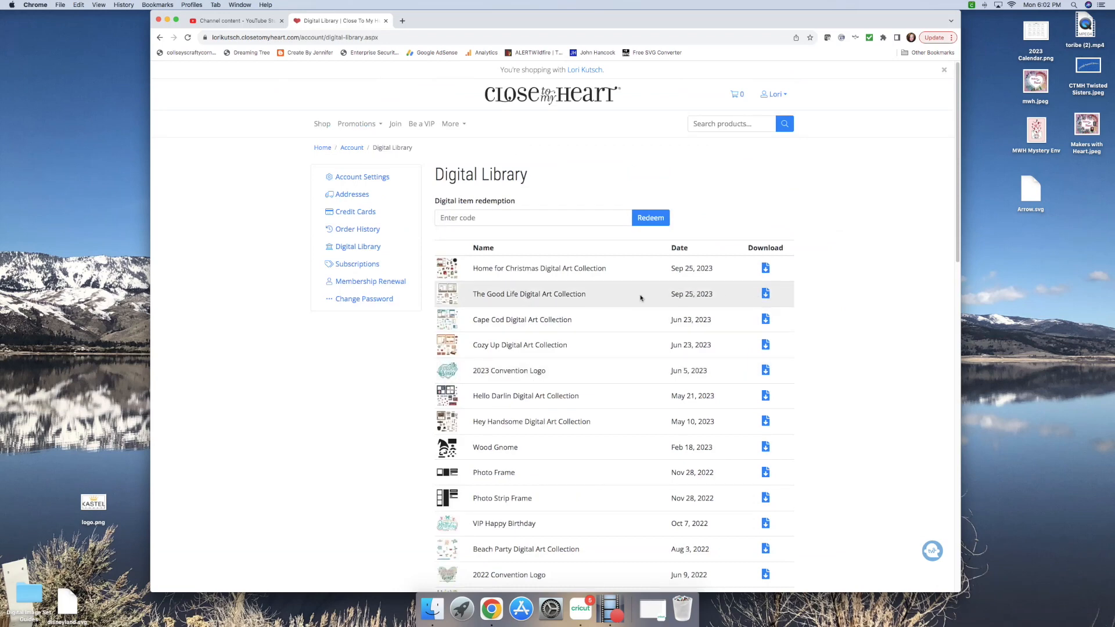
click(767, 296)
click(764, 295)
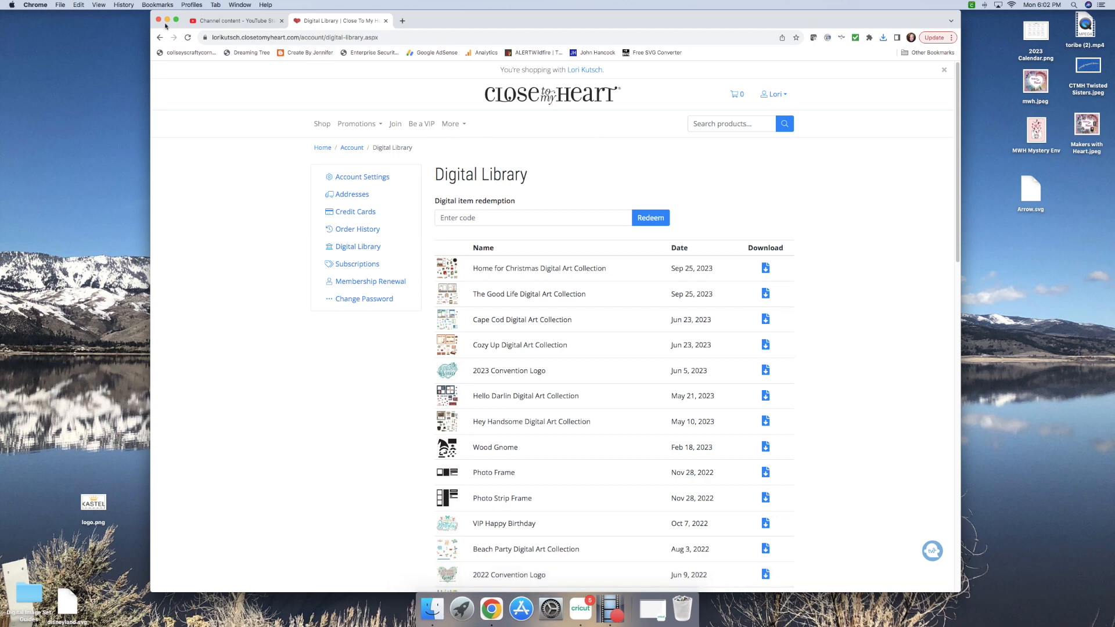
Switch to the Downloads folder in Finder, expand The Good Life Digital Art Collection folder and move the window to the desktop's upper-left corner
click(168, 21)
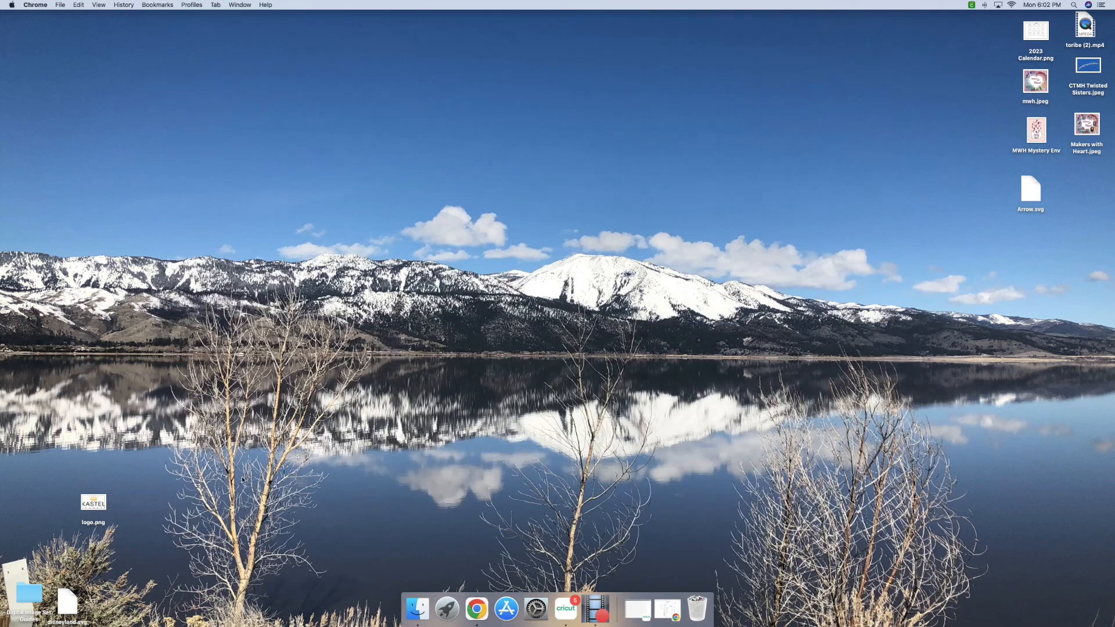
click(416, 609)
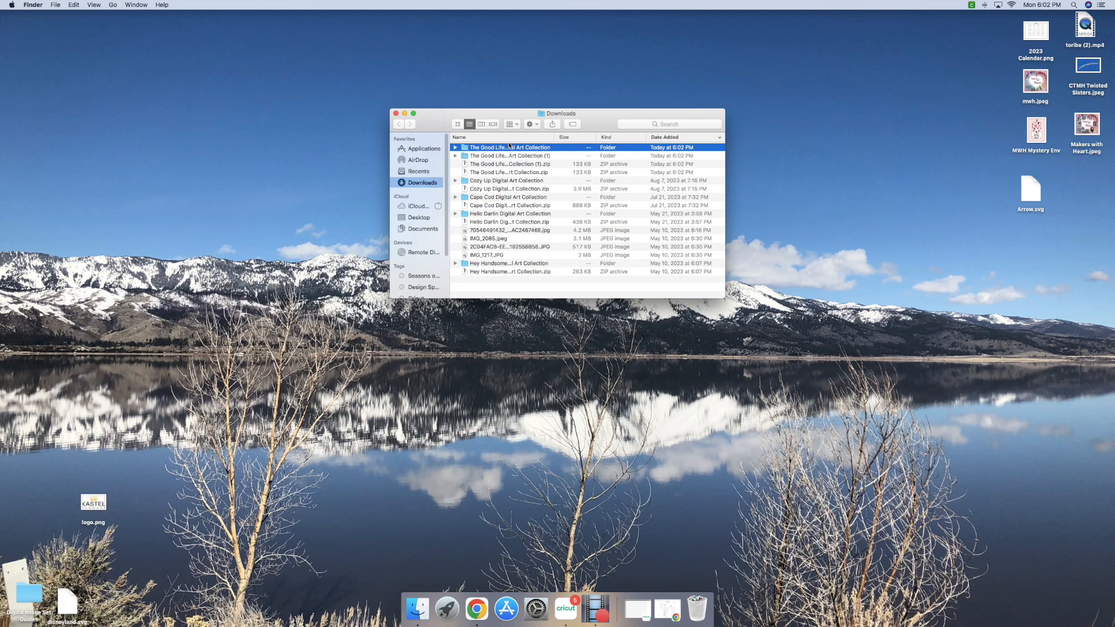
click(456, 148)
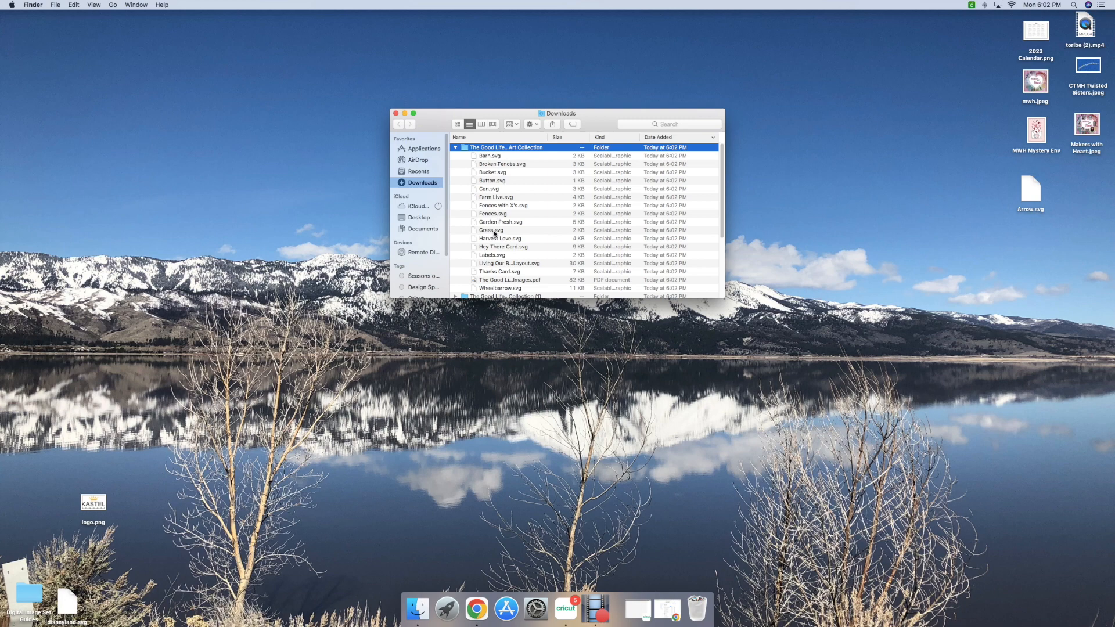
drag(593, 121, 150, 49)
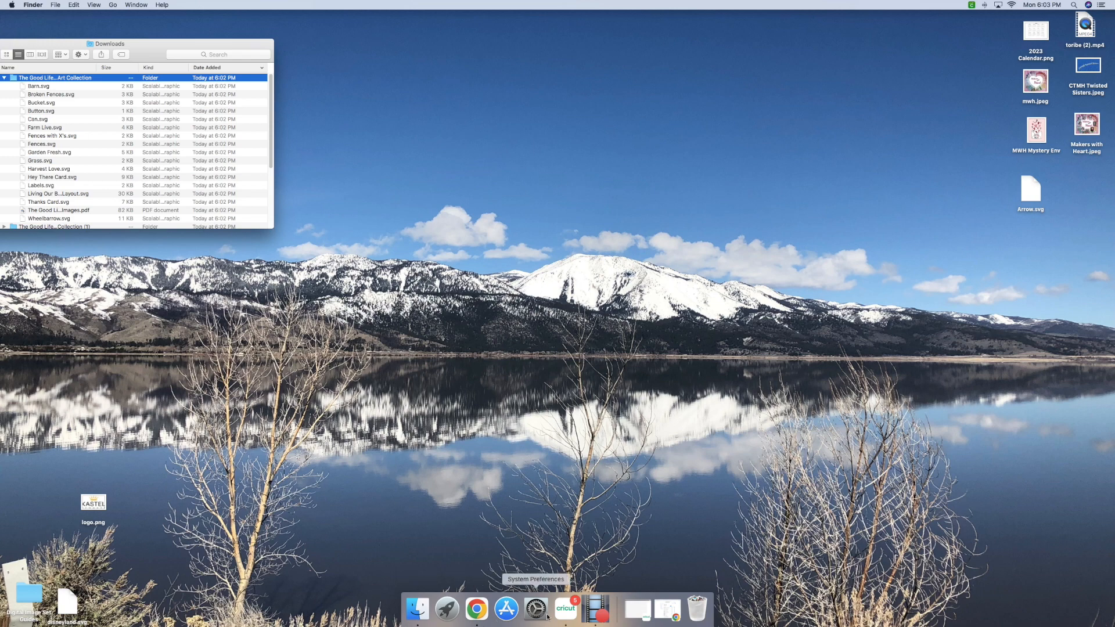
Switch to Cricut Design Space and upload Barn.svg from the downloaded collection as a cut image
click(569, 610)
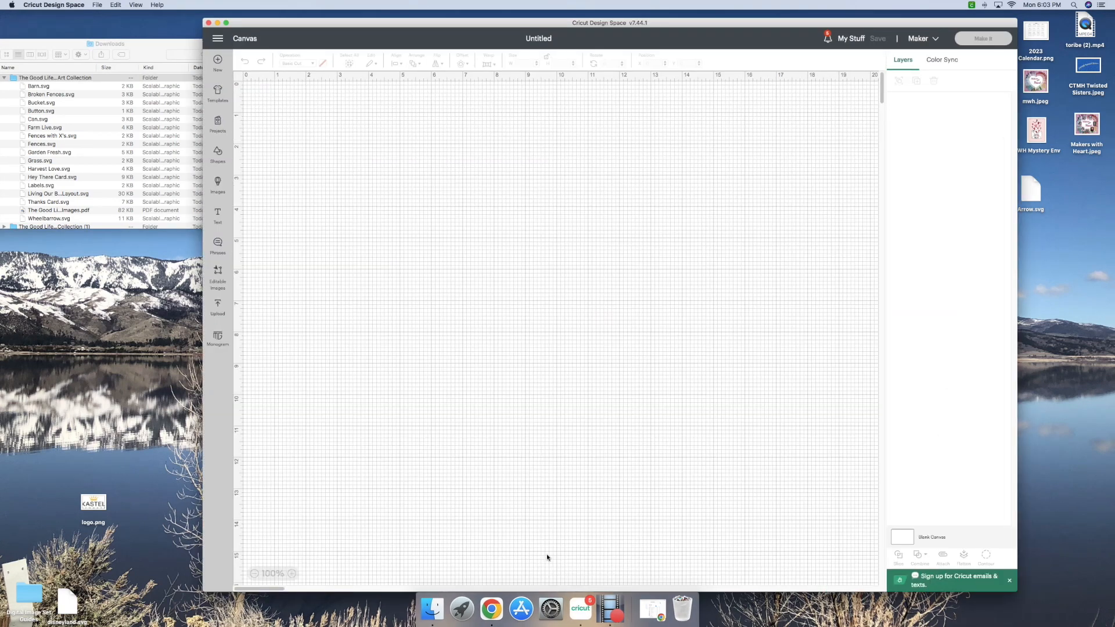
drag(431, 24, 426, 25)
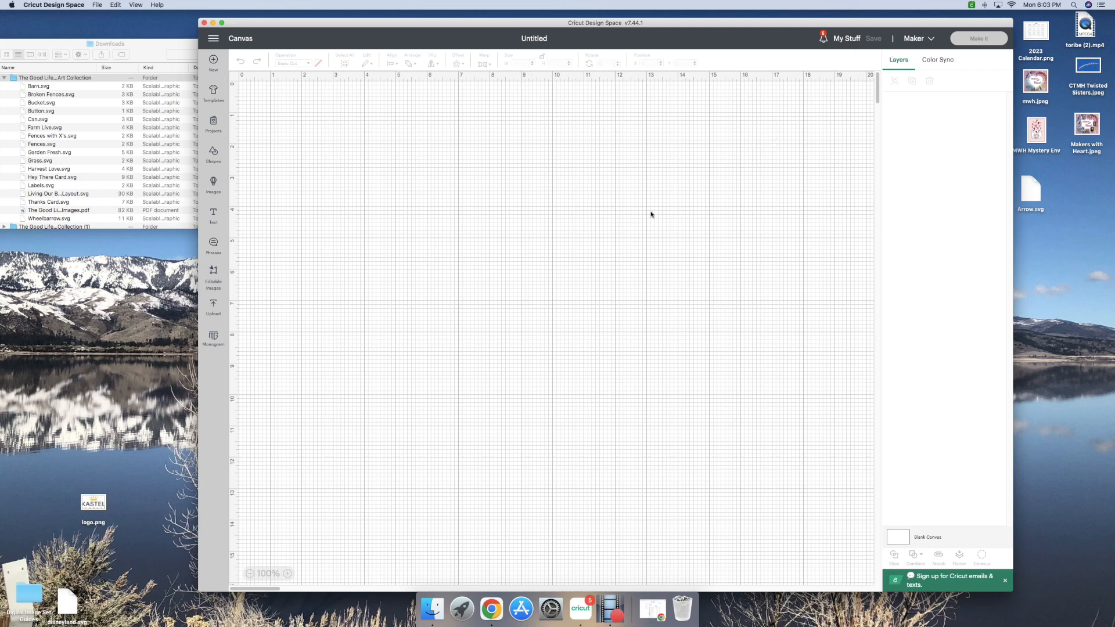
click(211, 314)
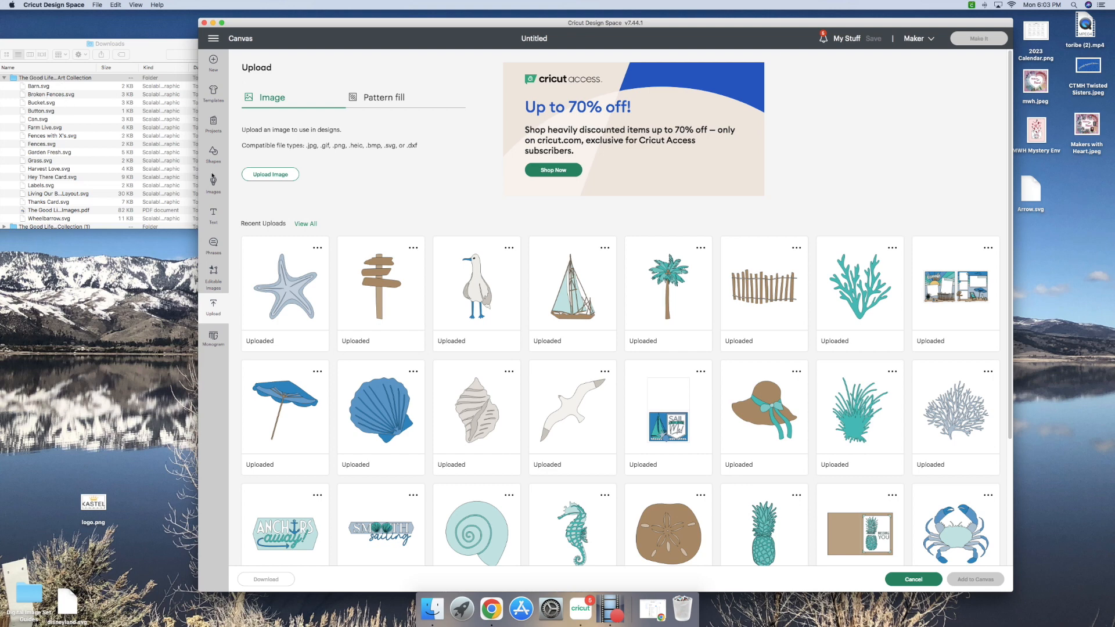
click(263, 175)
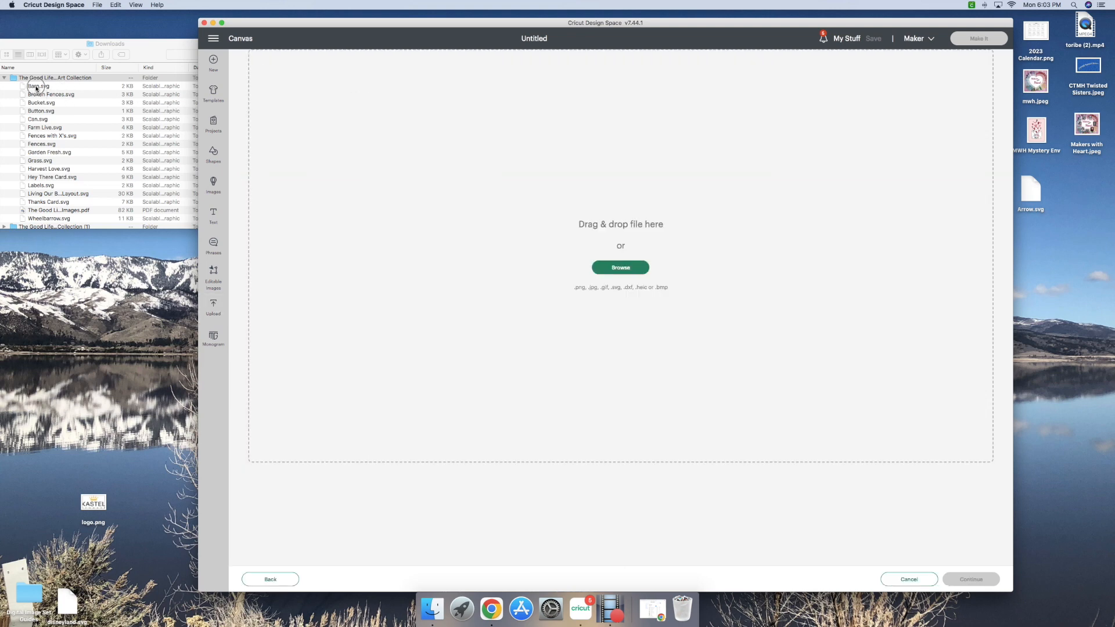
drag(38, 89, 494, 220)
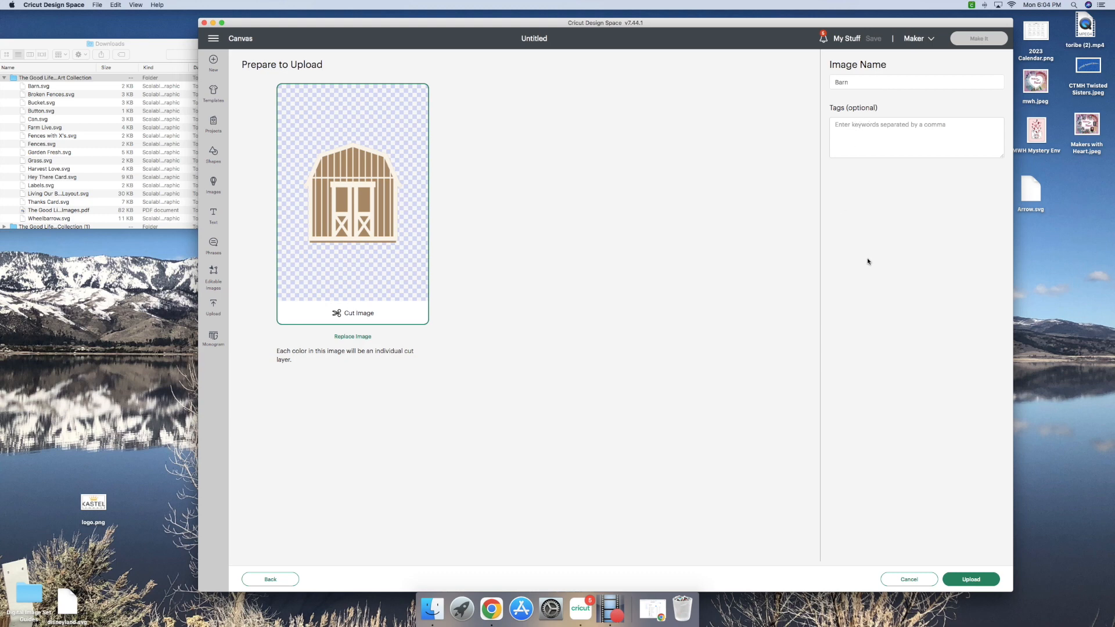
click(964, 580)
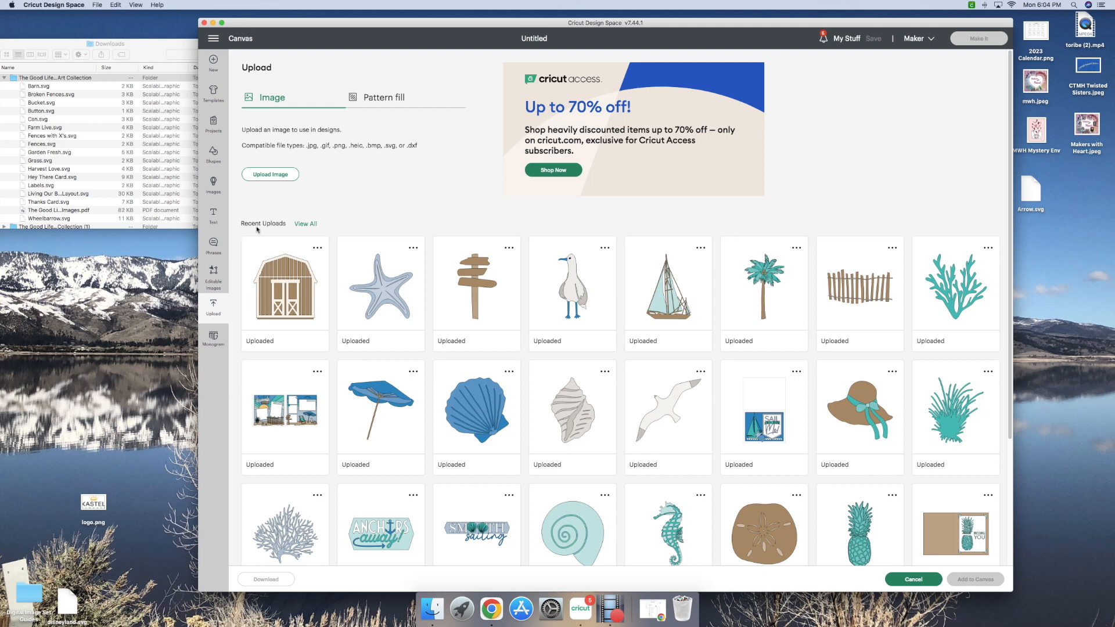
Upload Hey There Card.svg from the collection folder as a cut image
click(261, 175)
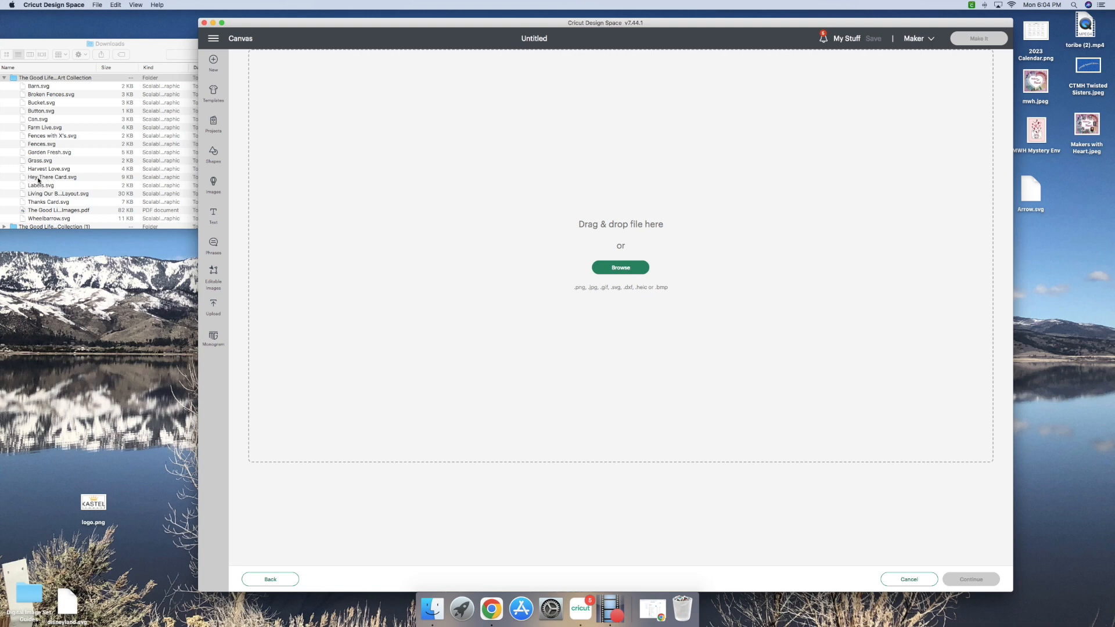
drag(37, 179, 527, 221)
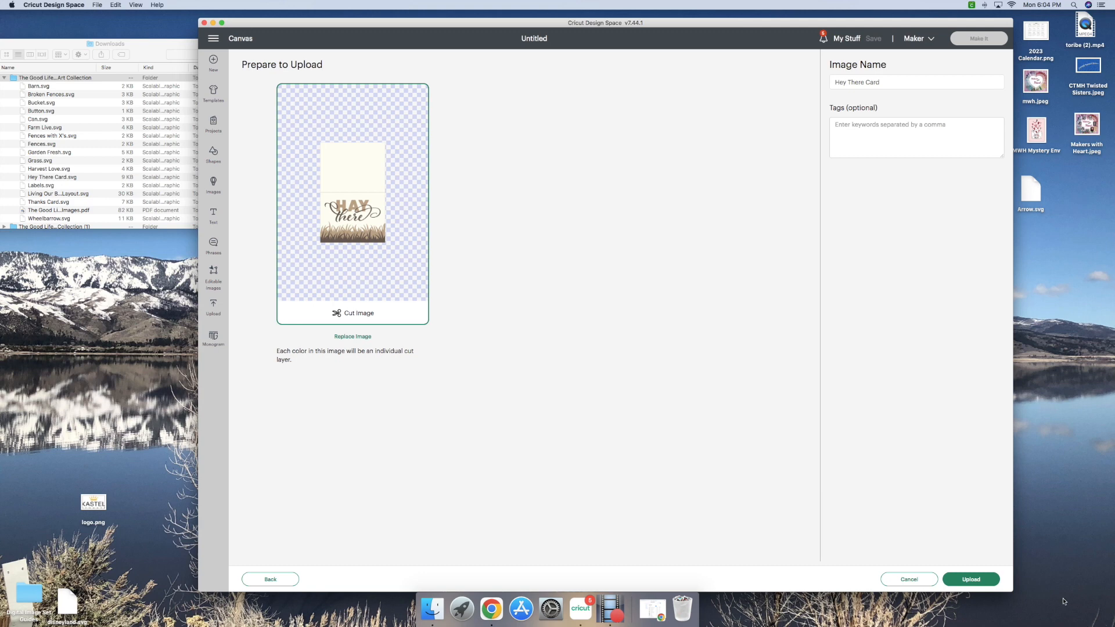
click(981, 580)
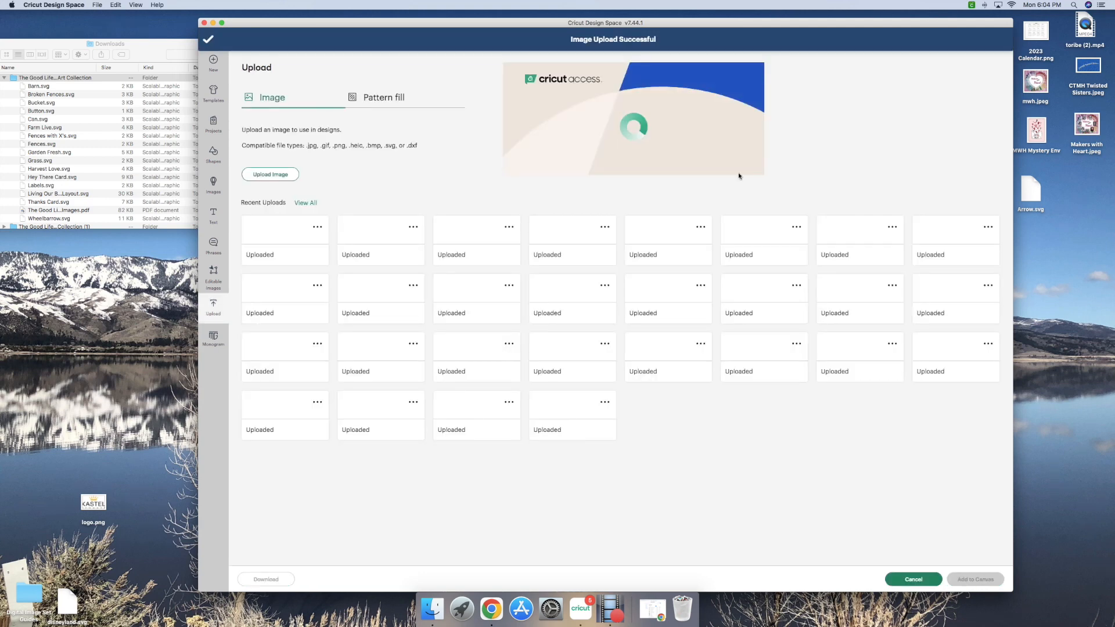
Upload the Living Our Best Life Layout SVG from the collection folder as a cut image
click(271, 174)
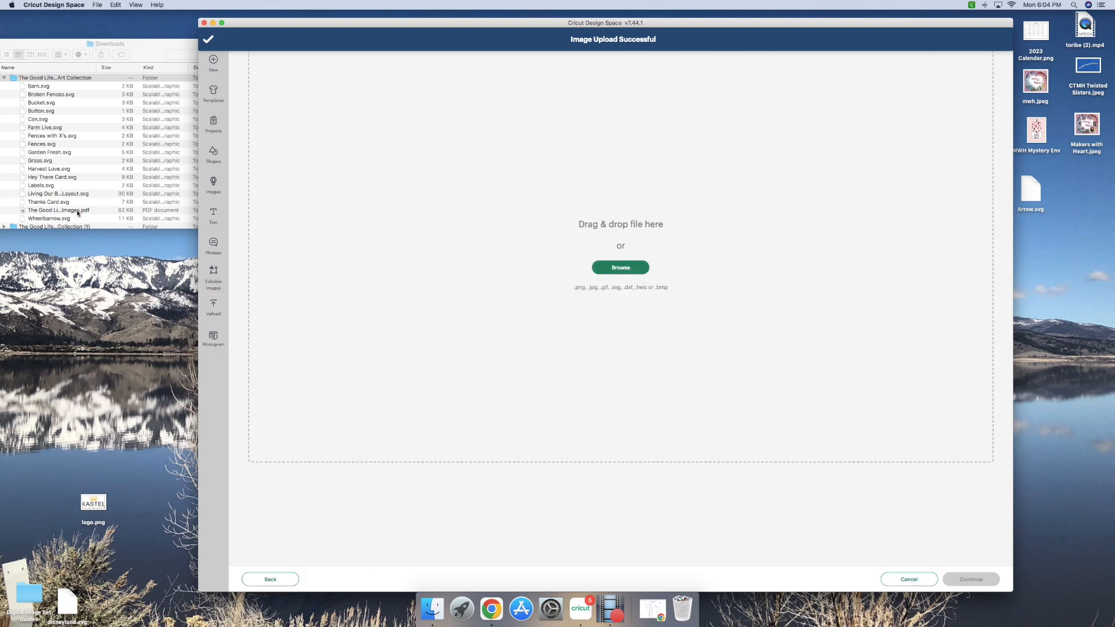
drag(41, 194, 504, 230)
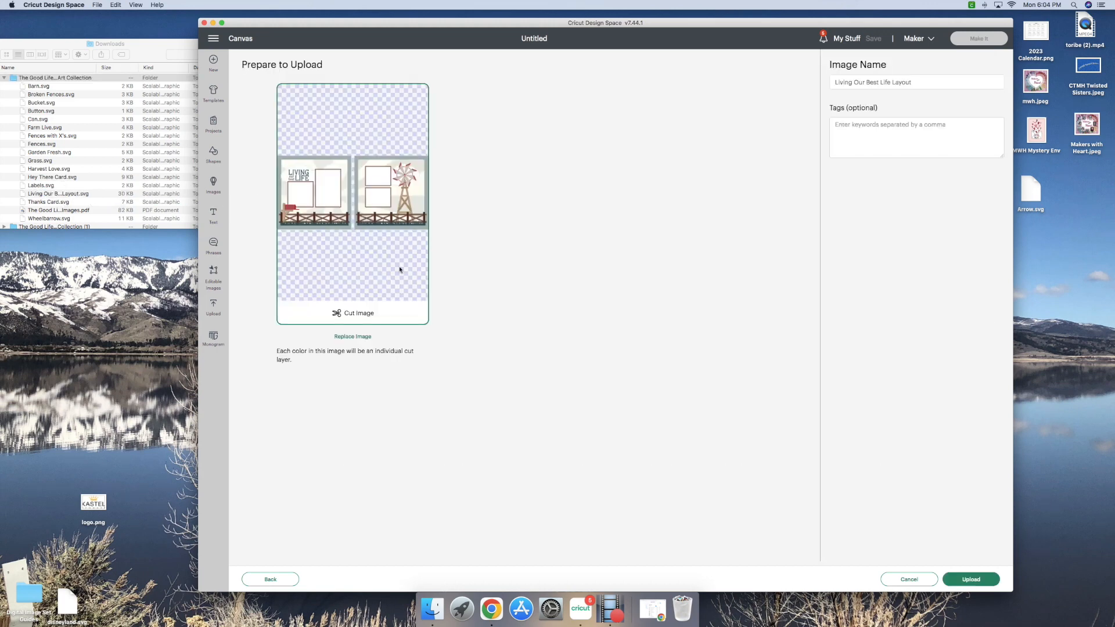
click(967, 580)
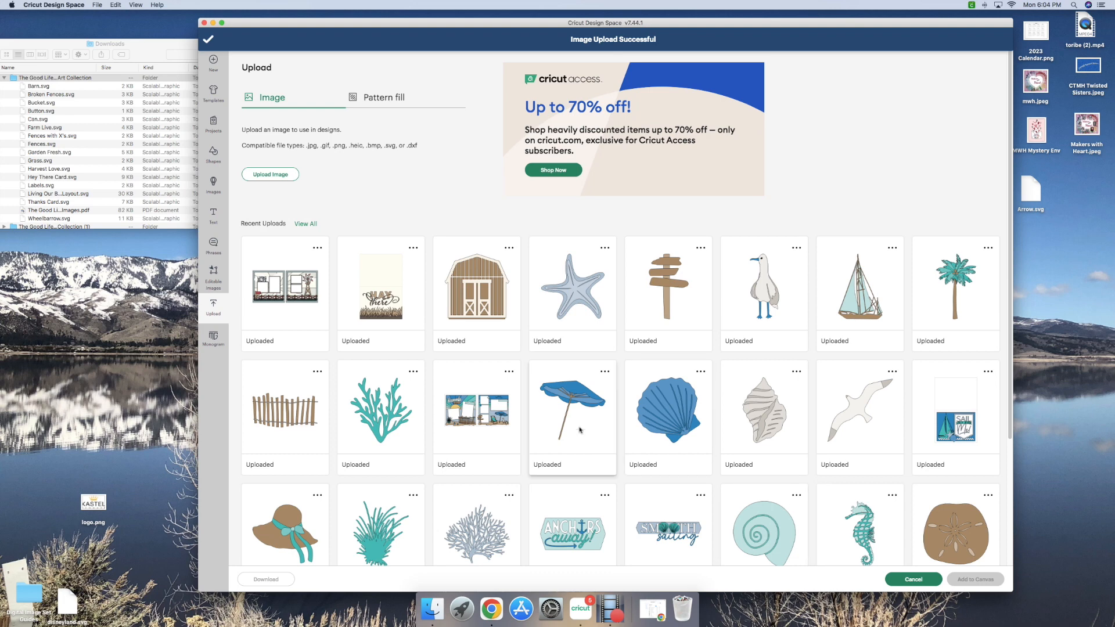
Add the uploaded Hey There Card and Living Our Best Life Layout images together to the canvas
click(388, 295)
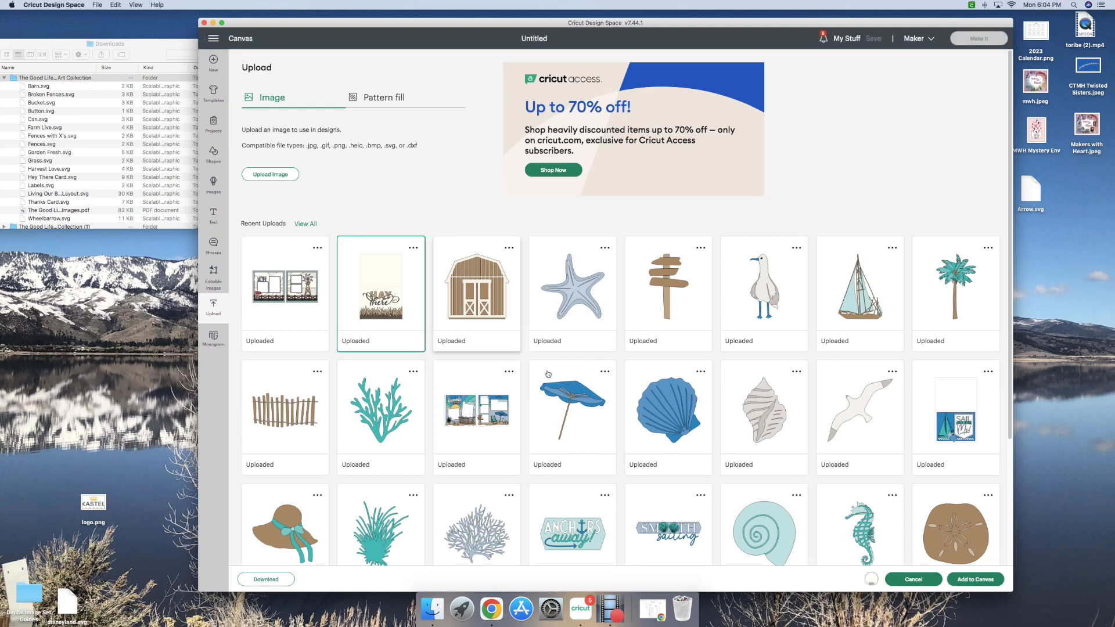
click(870, 579)
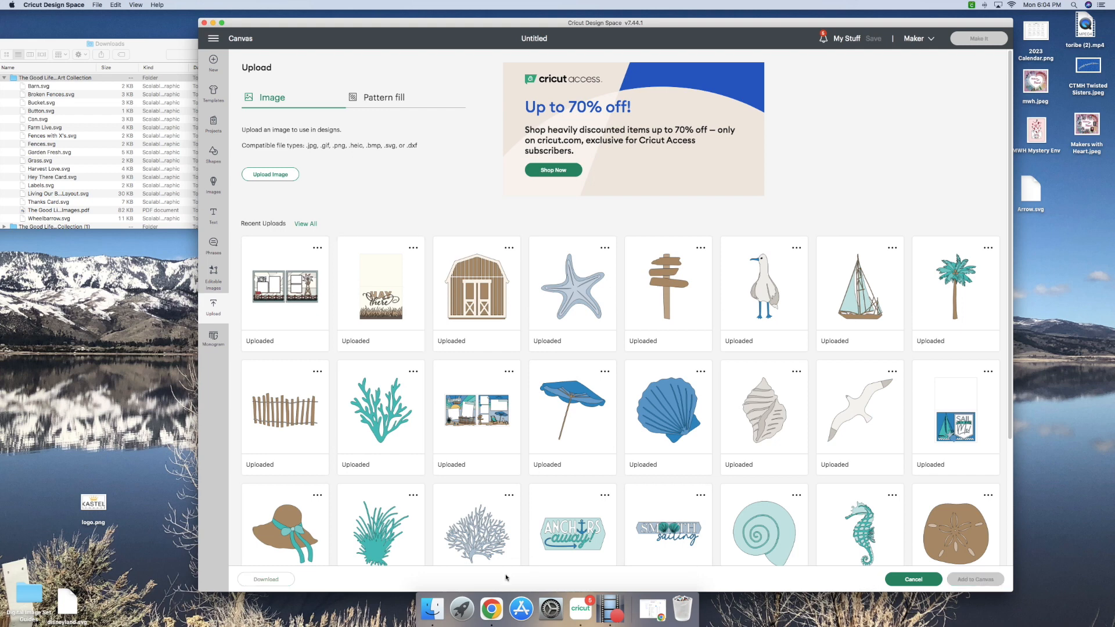
click(390, 295)
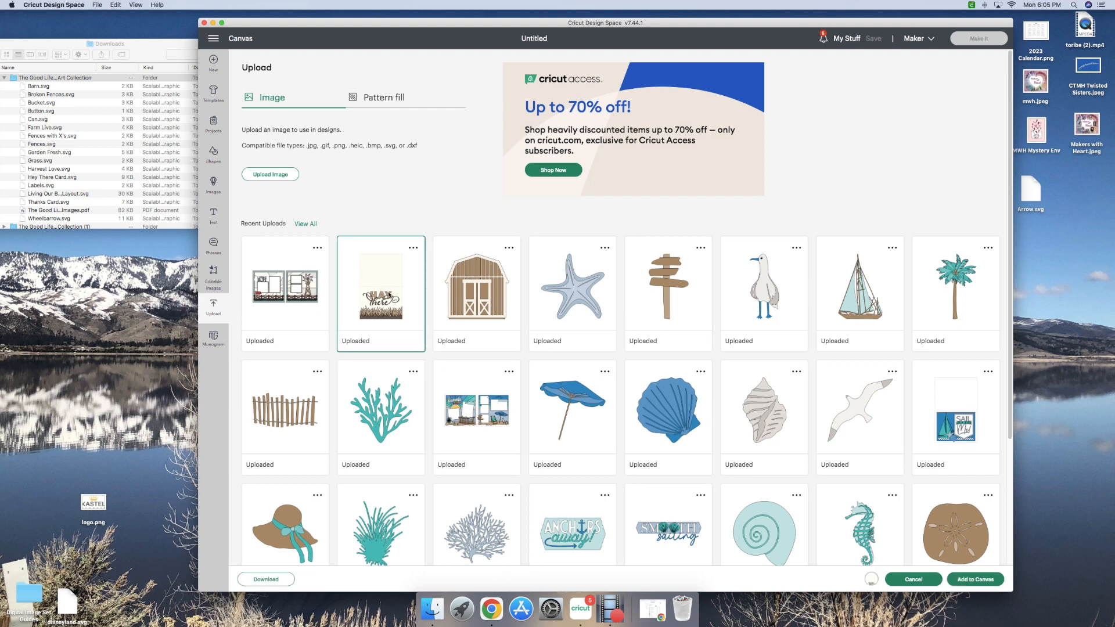
click(280, 305)
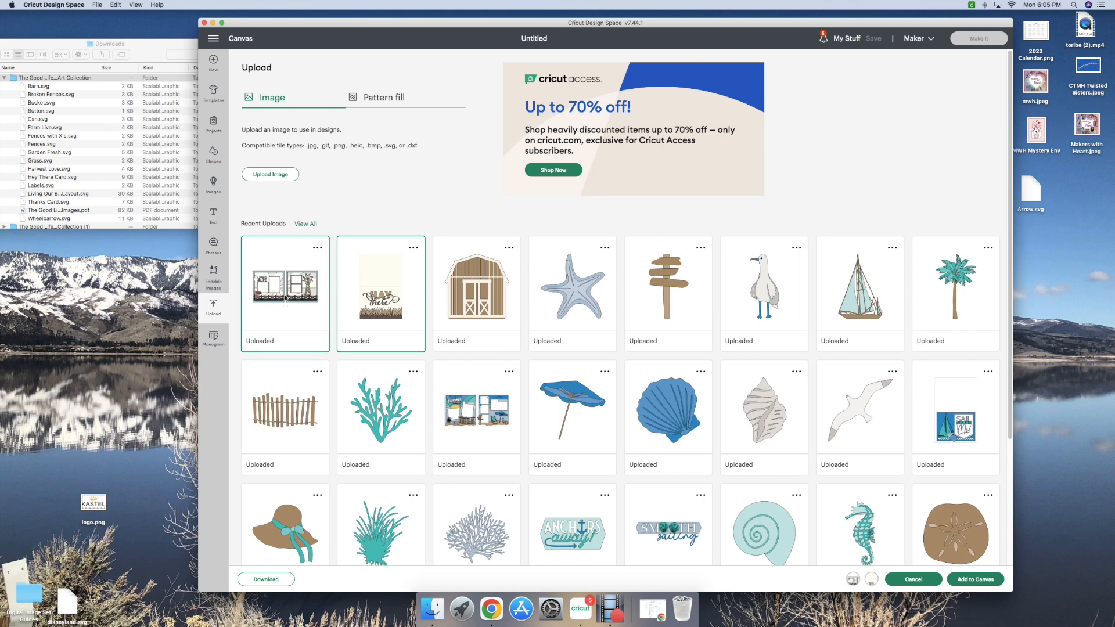
click(975, 581)
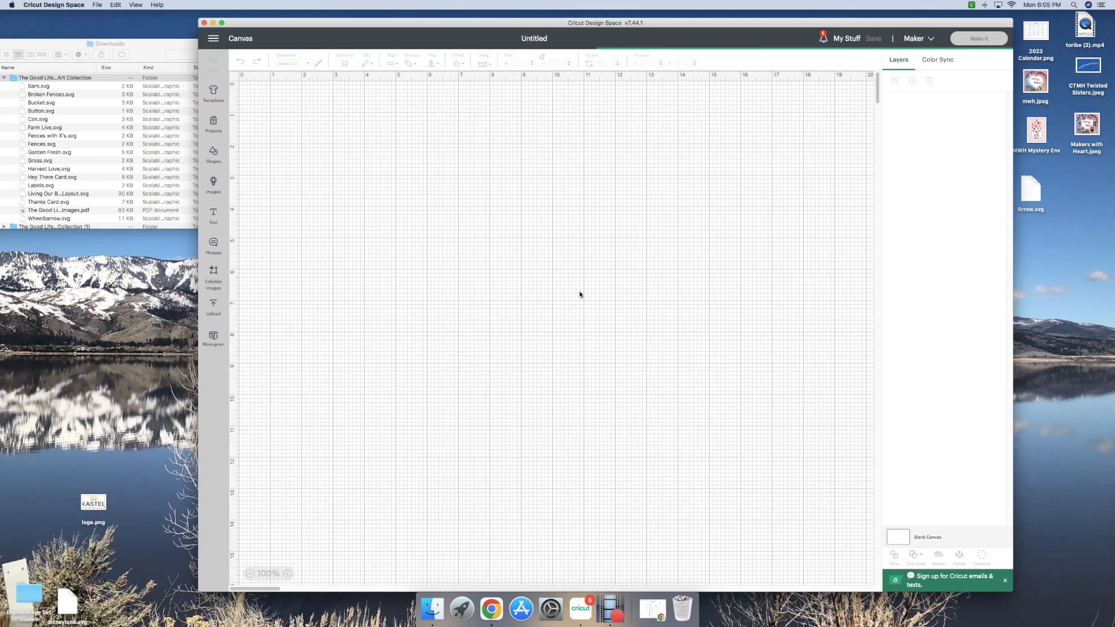
drag(600, 366, 607, 305)
click(493, 549)
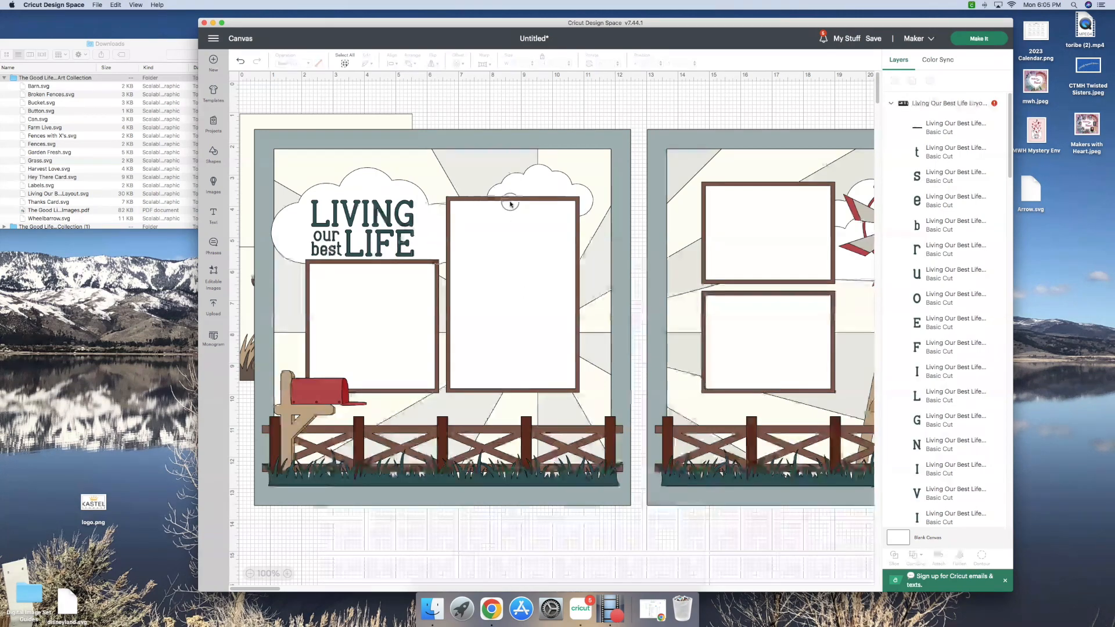
Move the Living Our Best Life Layout up and left to about X 0.29 in, Y 0.5 in on the canvas
drag(509, 204, 483, 196)
drag(480, 199, 480, 186)
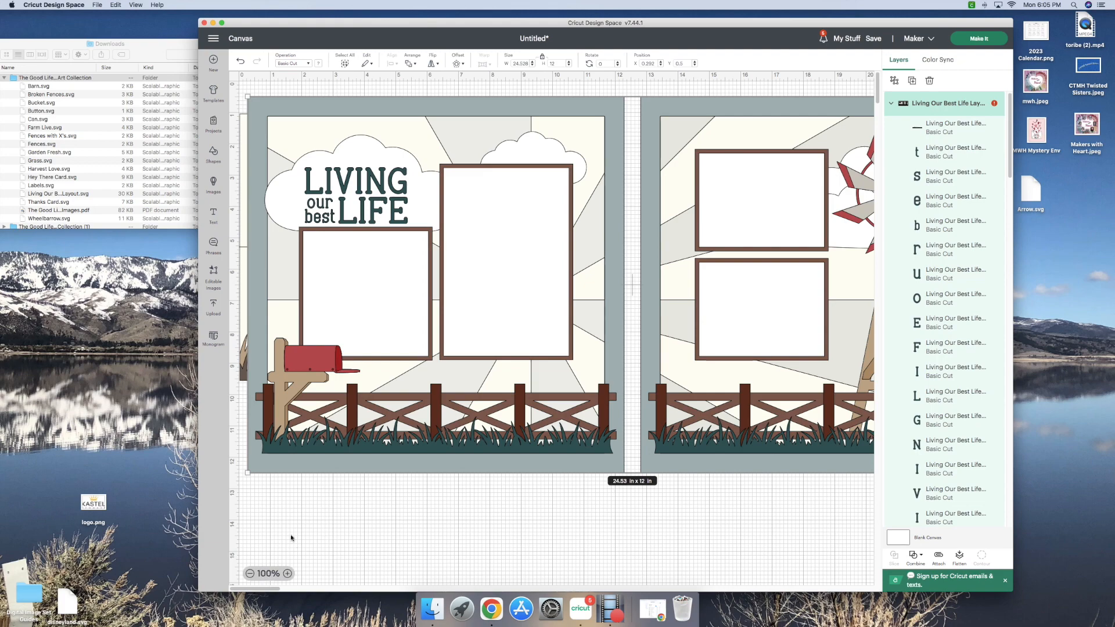
click(249, 574)
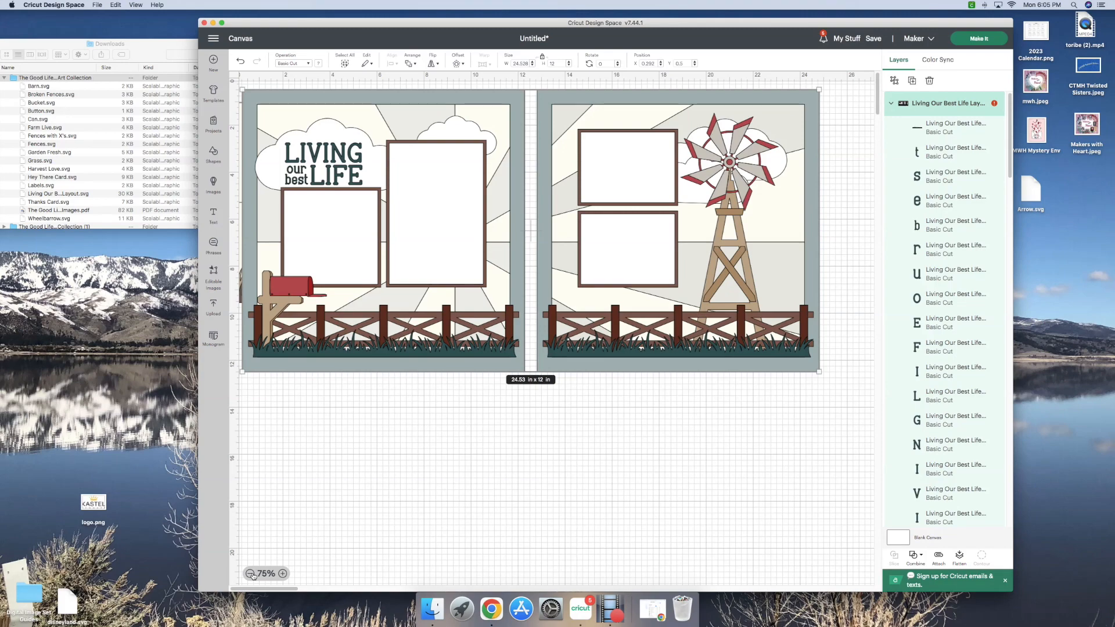
Move the Living Our Best Life Layout to about X 0.71 in, Y 0.58 in and ungroup it
drag(519, 128, 554, 110)
click(568, 161)
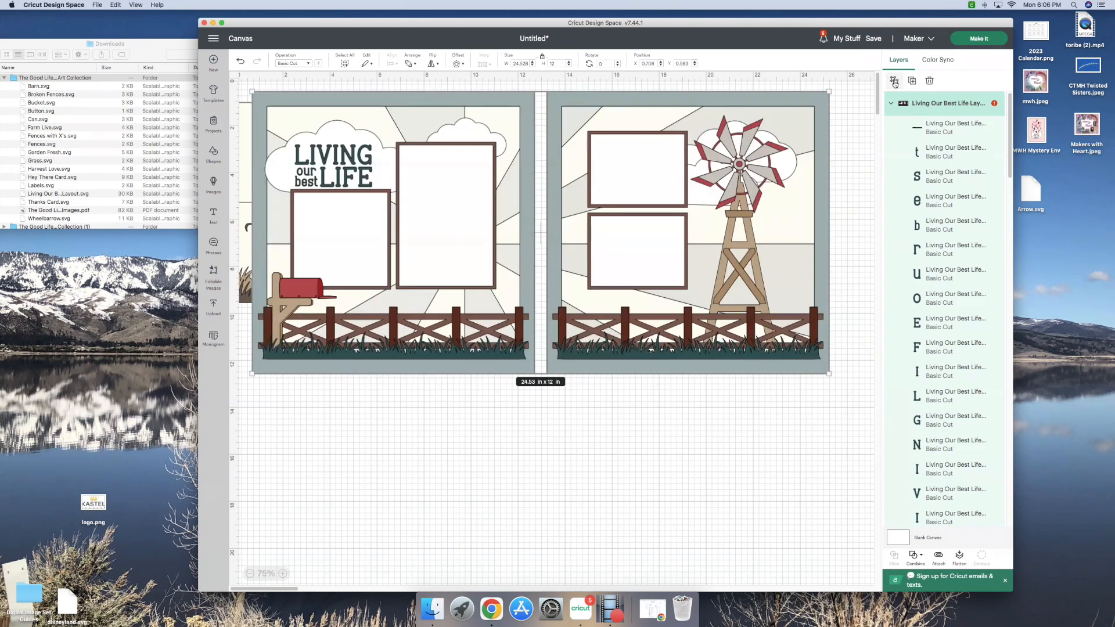
click(894, 83)
click(655, 439)
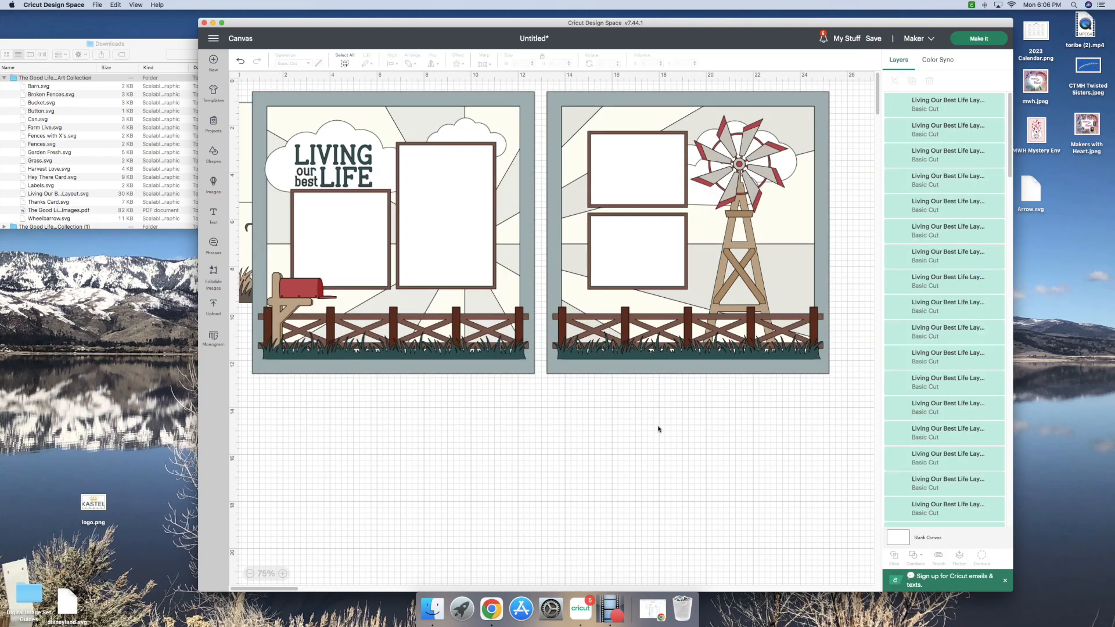
Select every piece of the windmill page and move them together to about X 13.54 in, Y 0.54 in
drag(707, 97, 706, 100)
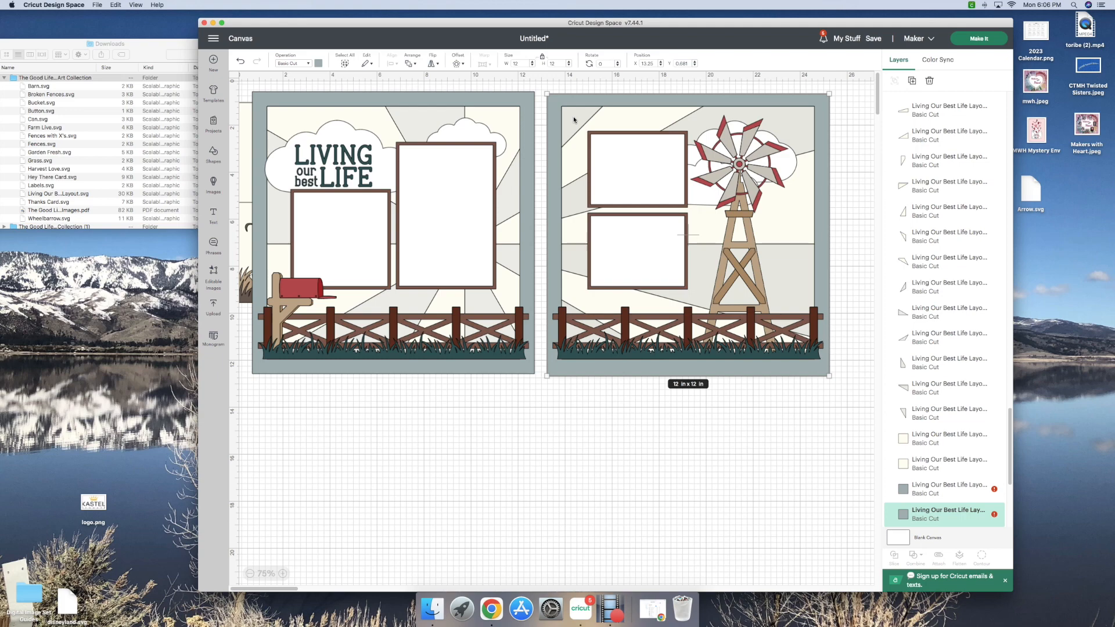
click(534, 422)
drag(543, 90, 837, 394)
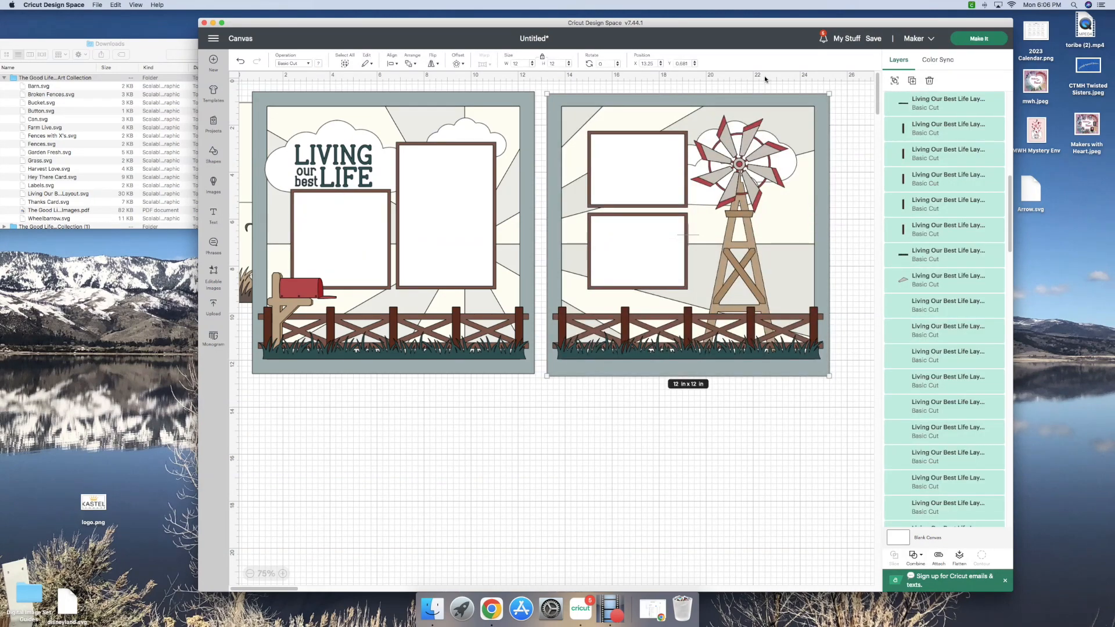
mouse_move(693, 220)
mouse_down()
mouse_move(691, 268)
mouse_move(701, 228)
mouse_up()
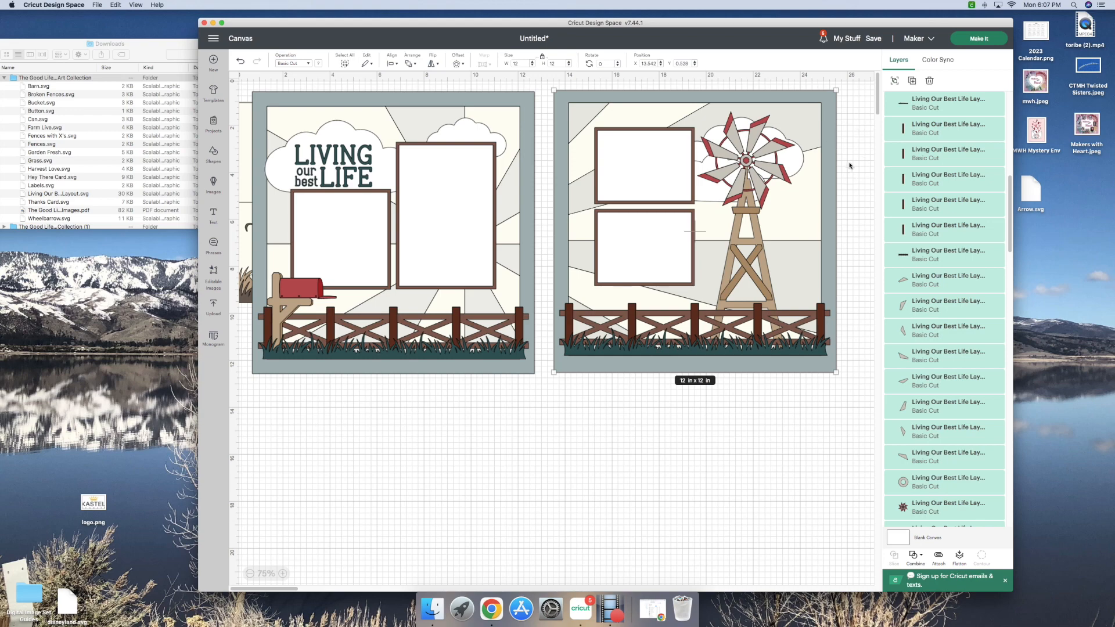
click(853, 218)
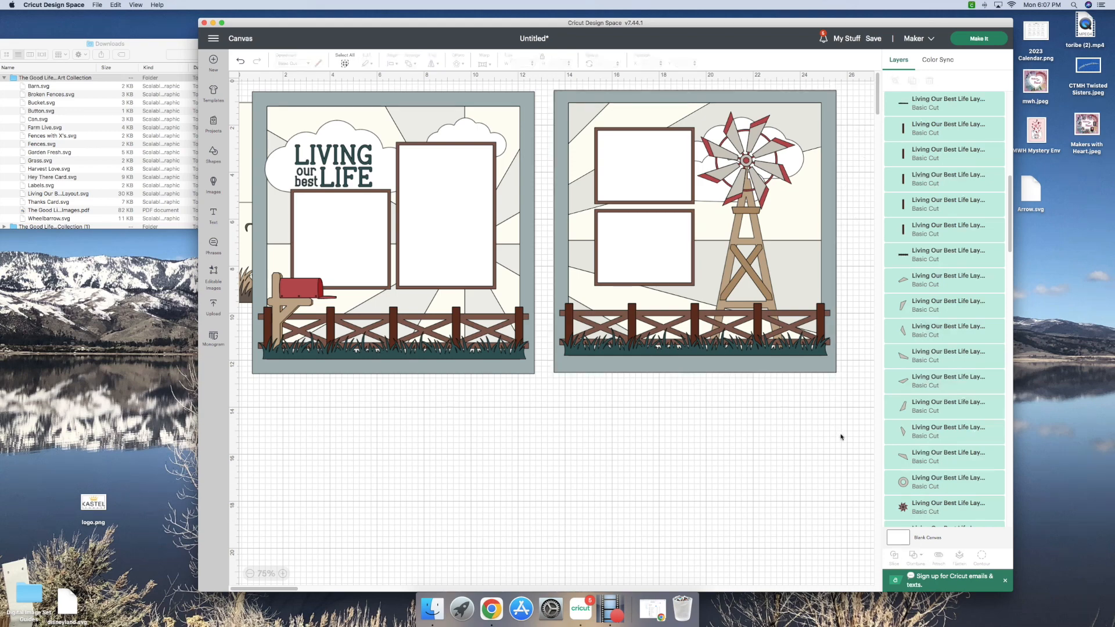
Hide the 12 x 12 in gray-blue background squares behind the windmill page and the mailbox page
click(830, 207)
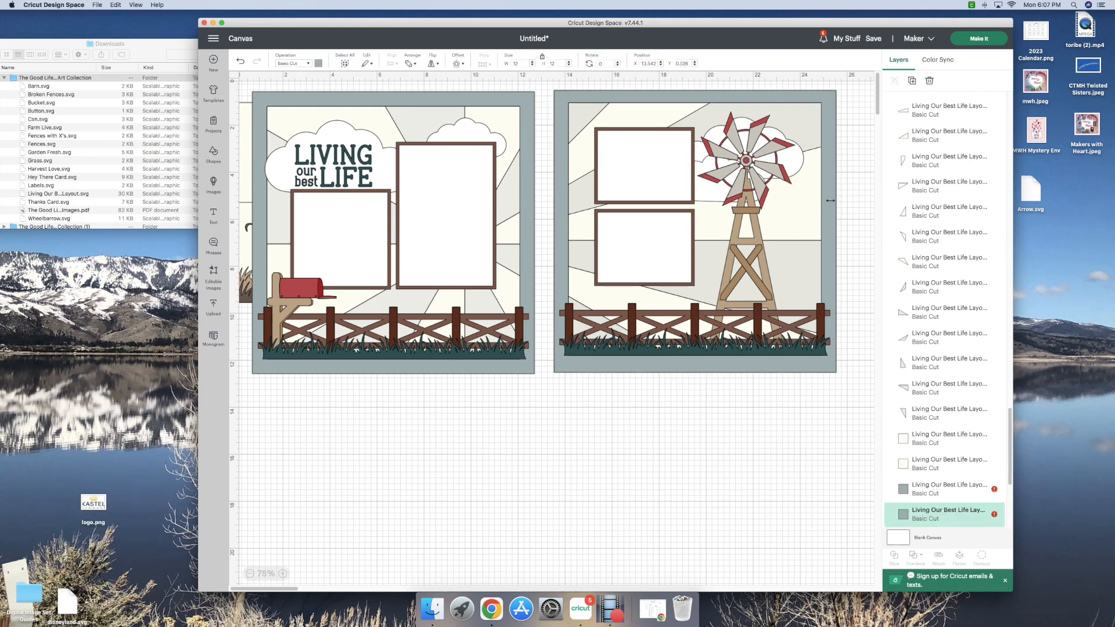
drag(835, 199, 836, 199)
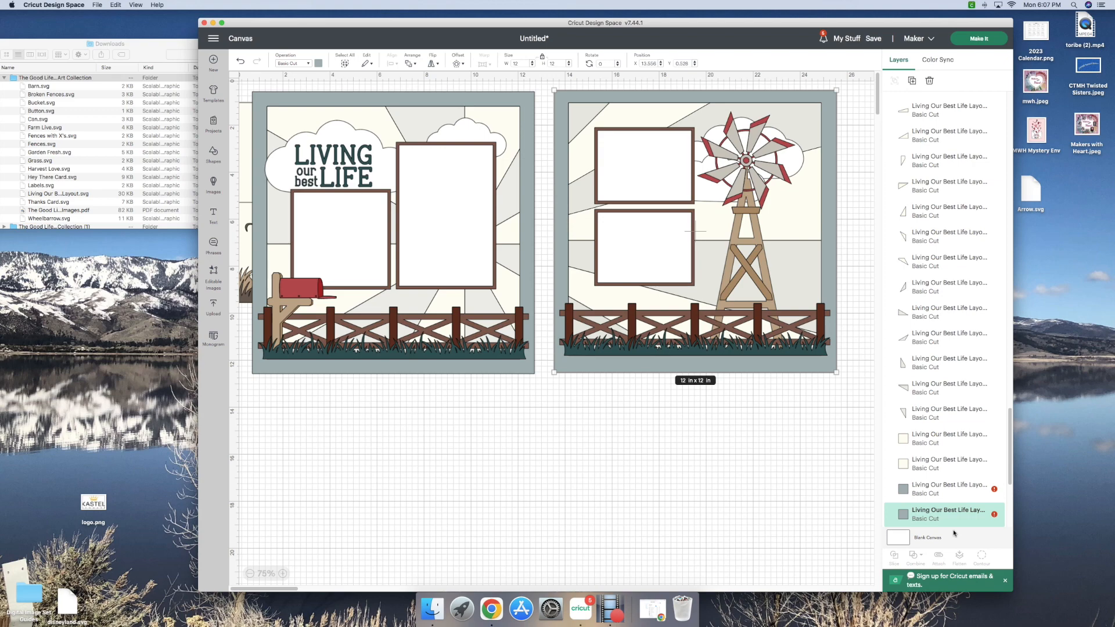
mouse_move(984, 519)
click(985, 517)
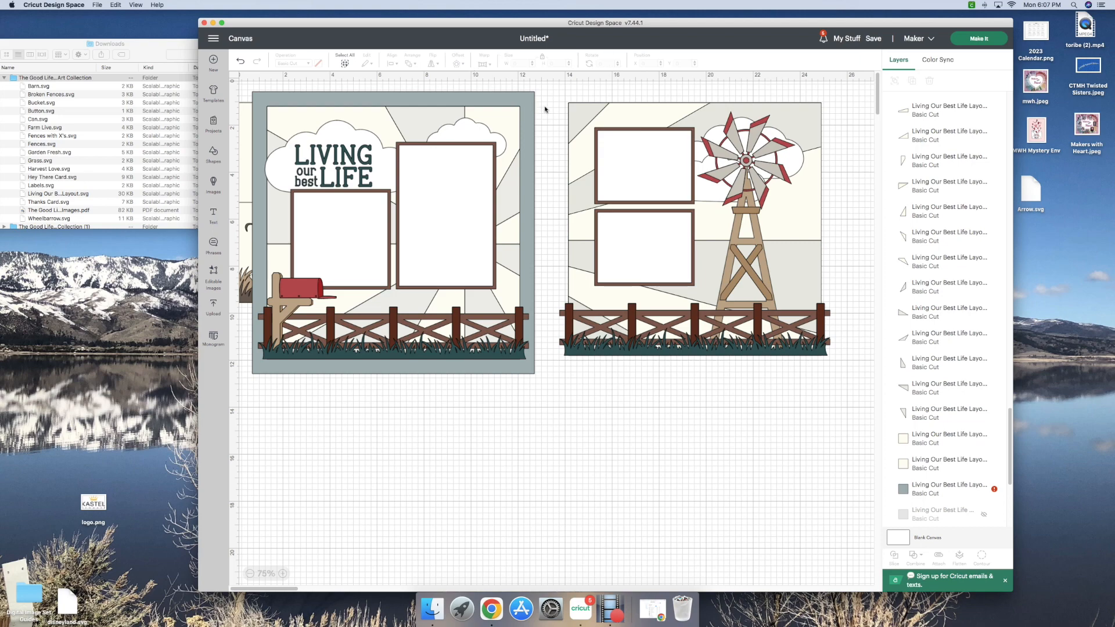
click(527, 125)
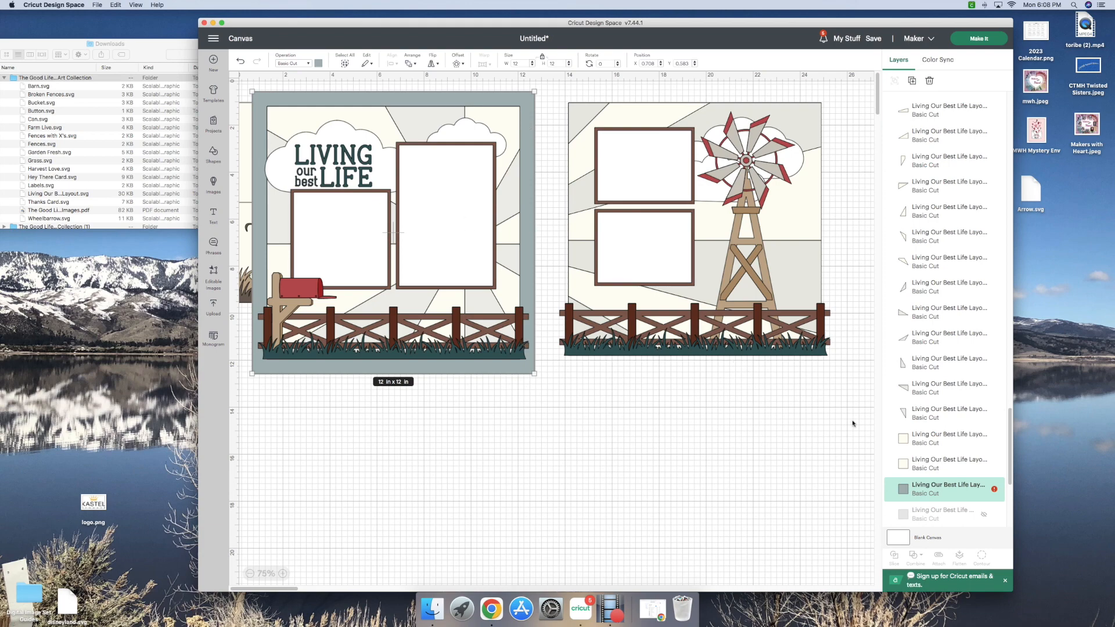
mouse_move(985, 493)
click(984, 491)
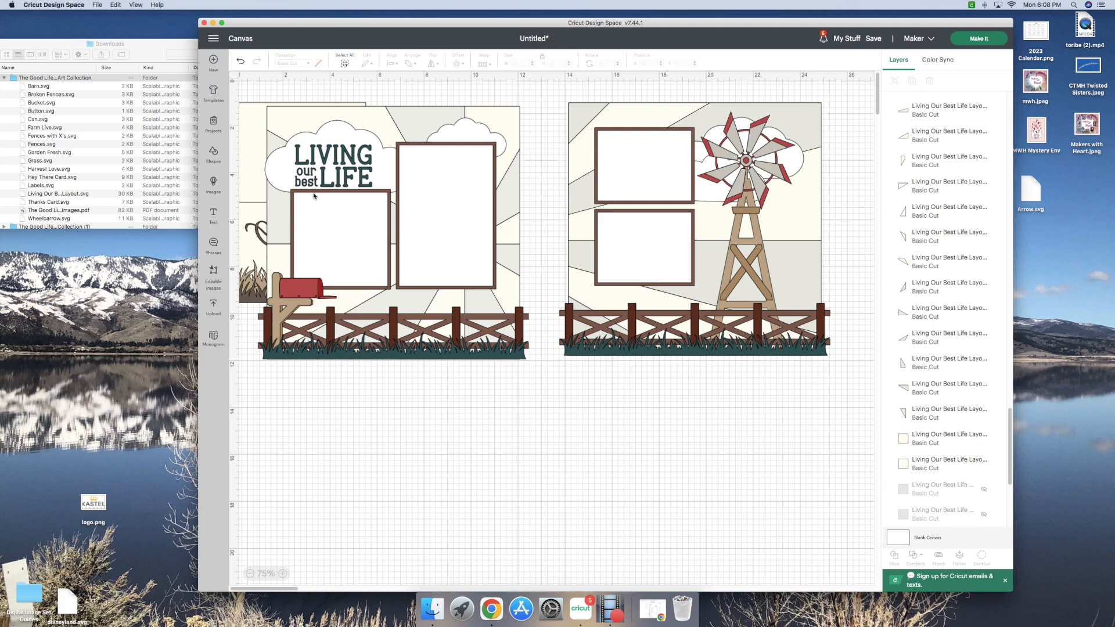
Delete the white 4 x 4 in photo mat on the mailbox page and undo the deletion
click(355, 236)
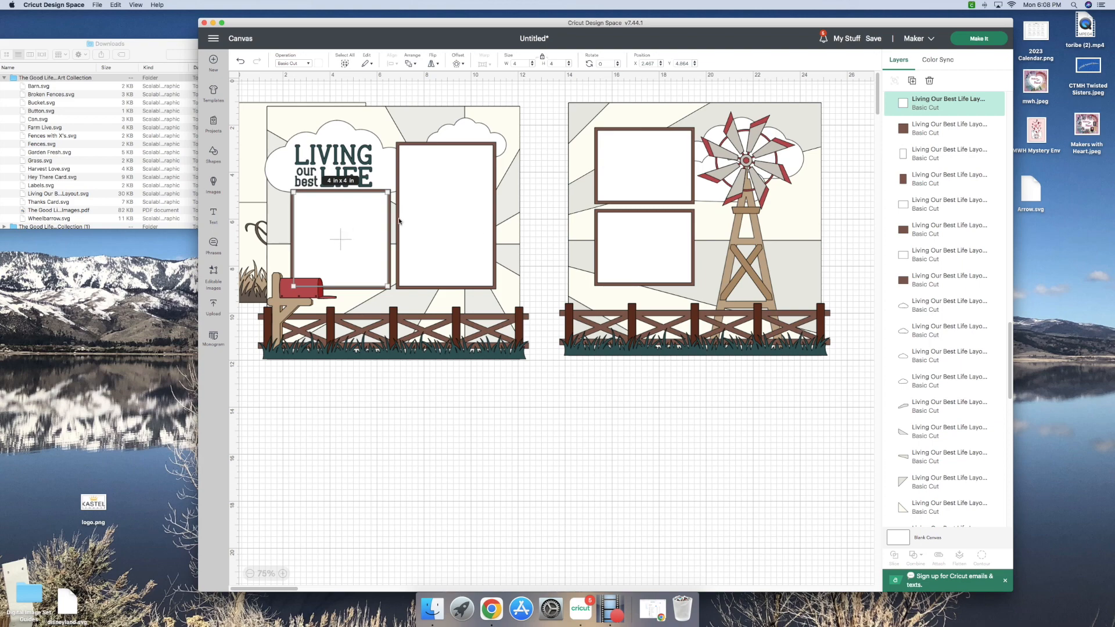
right_click(343, 241)
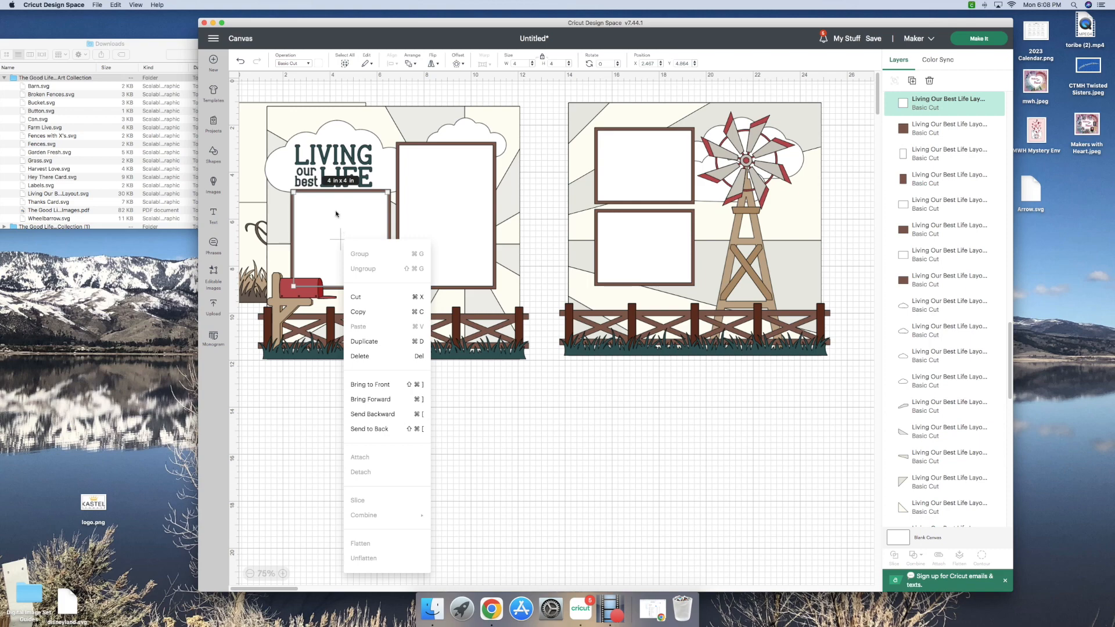
click(360, 357)
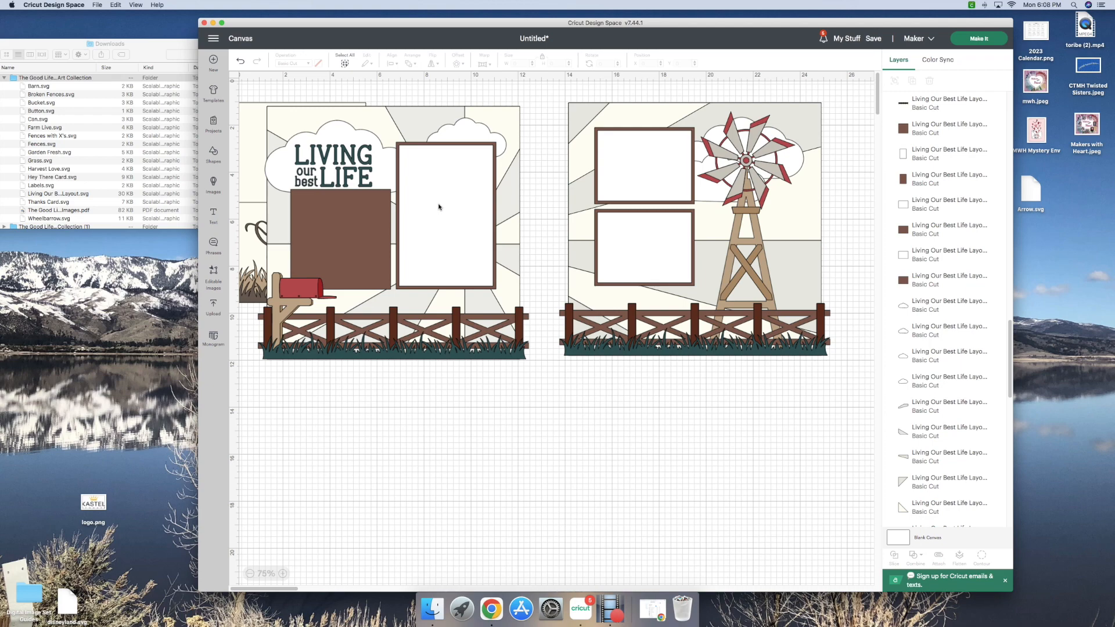
click(242, 64)
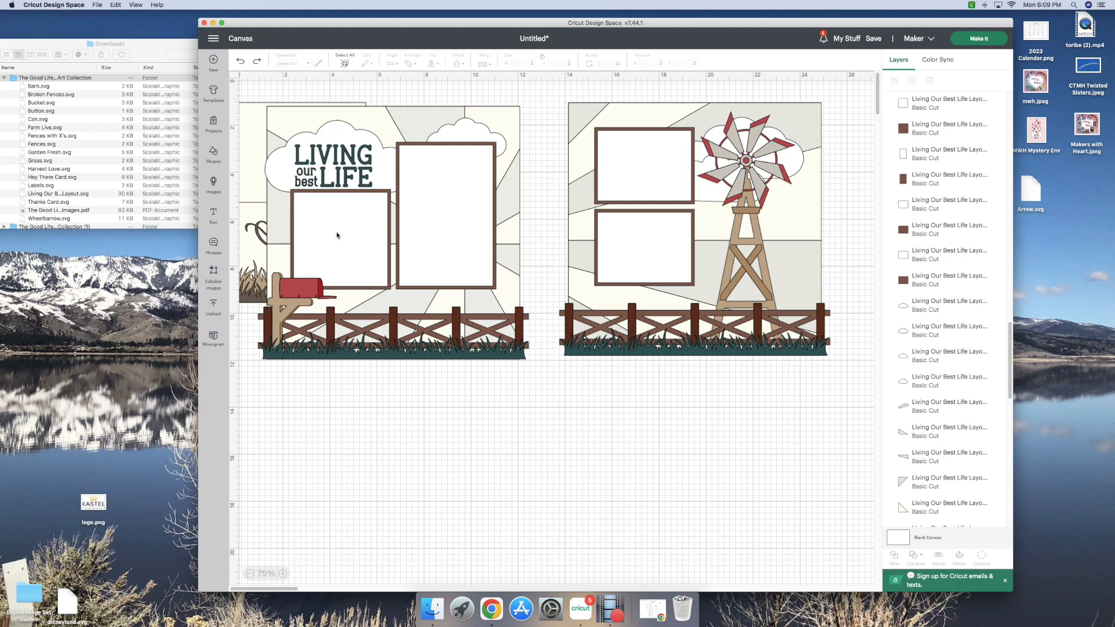
Check the sizes of the tall white photo mat on the mailbox page and the upper one on the windmill page
click(453, 213)
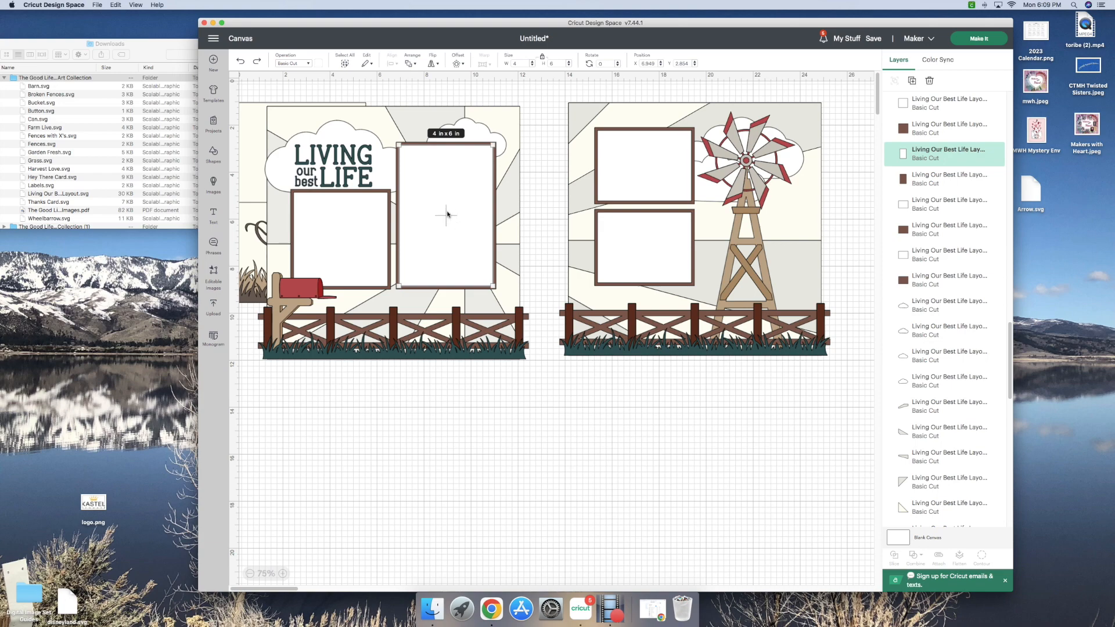
click(621, 171)
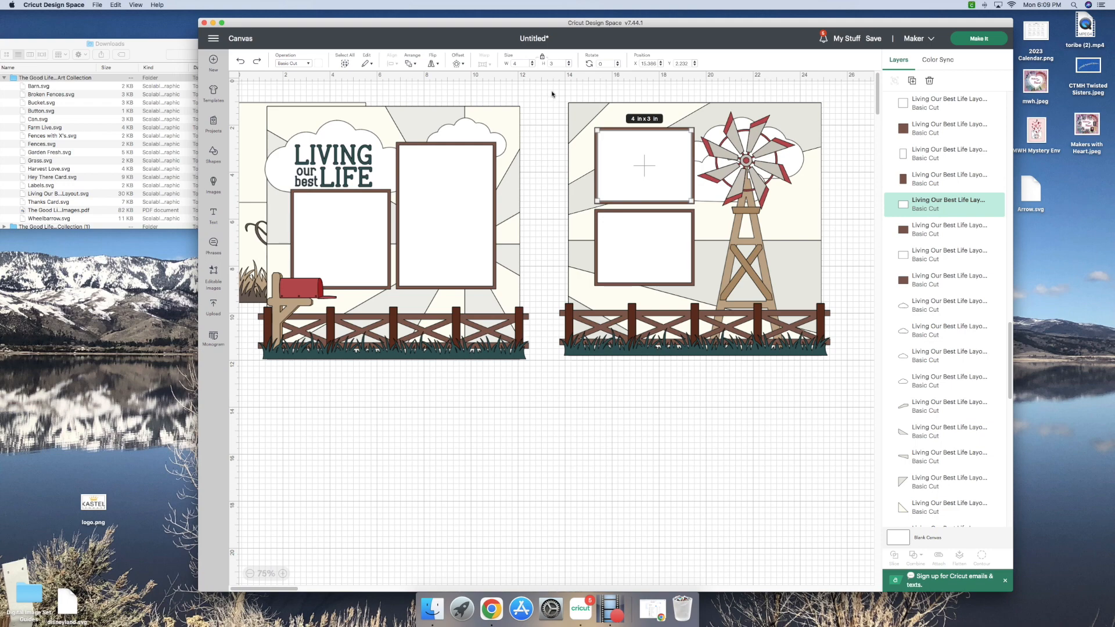
click(550, 112)
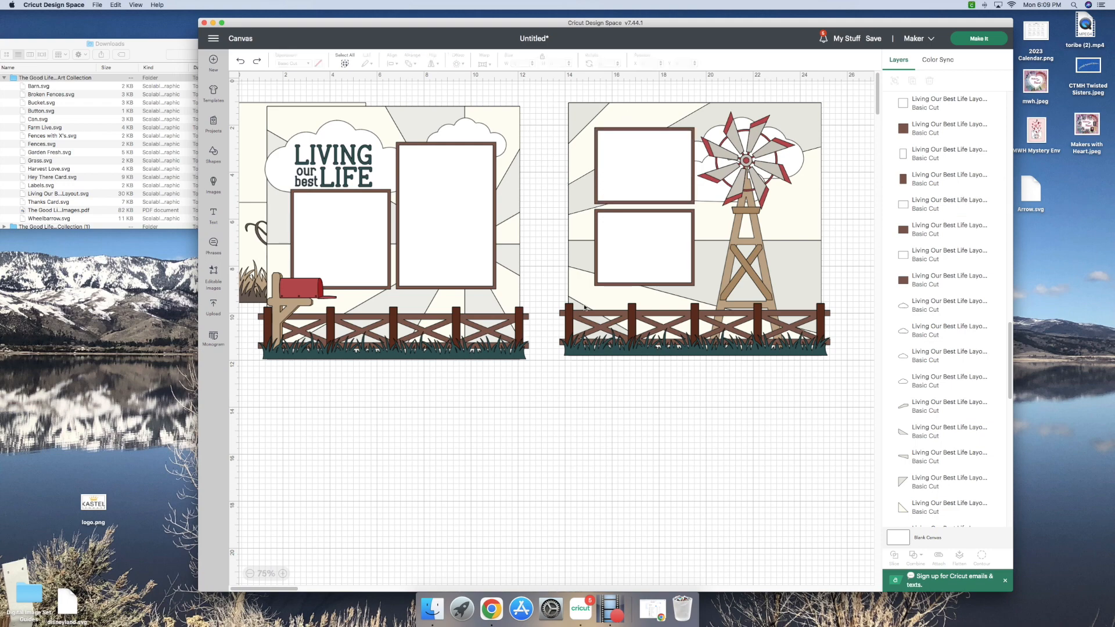
Select all visible pieces of the windmill page and delete them from the canvas
click(556, 95)
drag(556, 95, 854, 397)
right_click(771, 335)
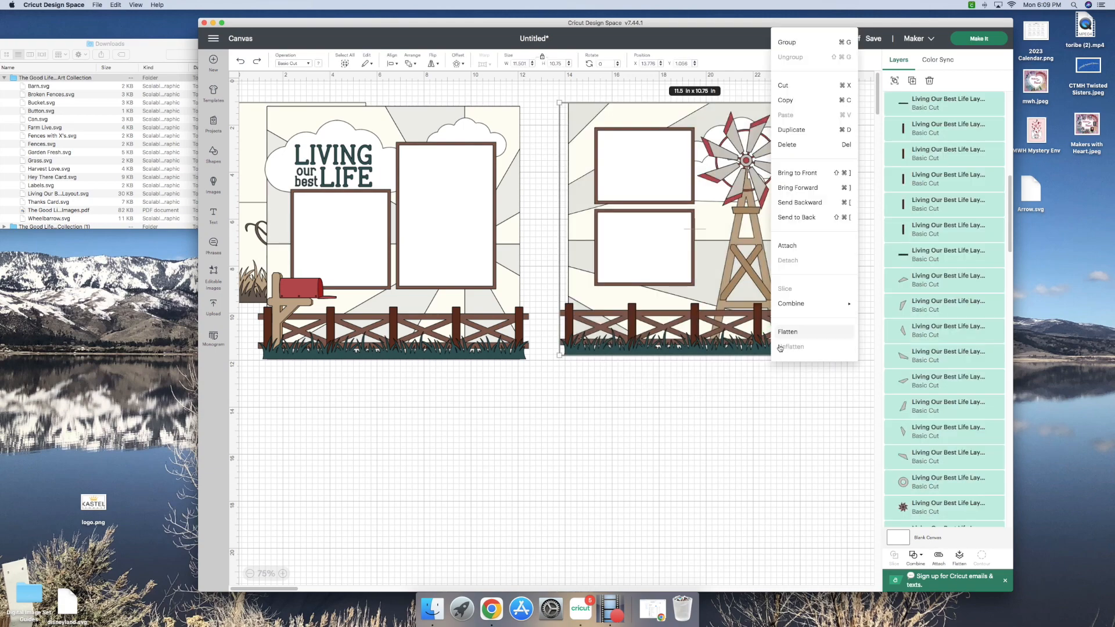
click(785, 146)
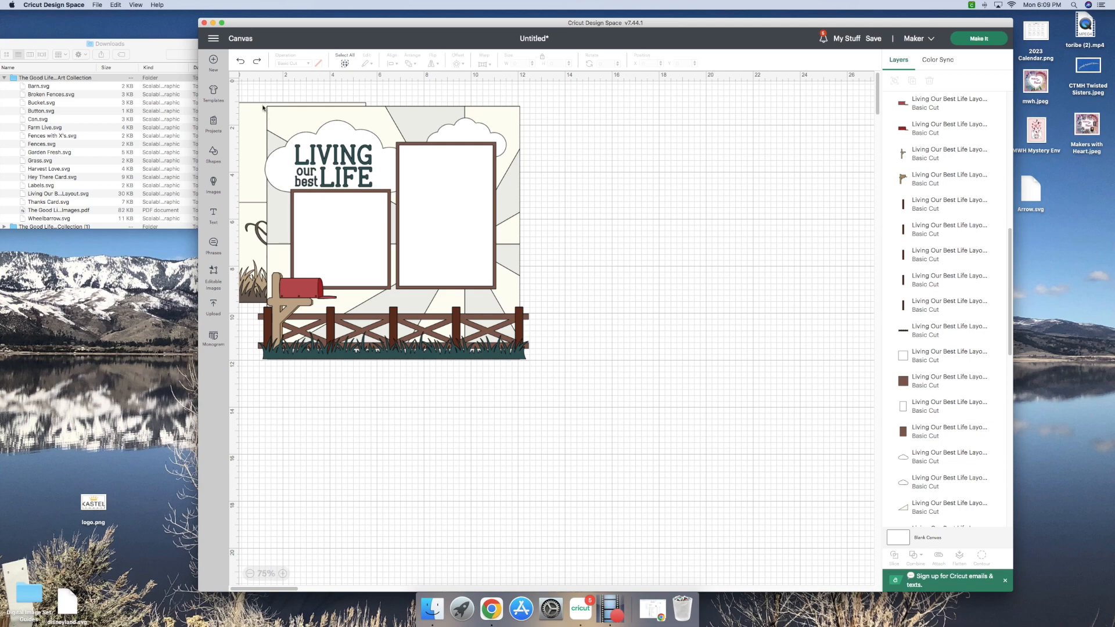
Delete all visible pieces of the mailbox page and move the Hey There Card to about X 8.6 in, Y 1.6 in
drag(248, 123, 826, 162)
drag(251, 97, 561, 432)
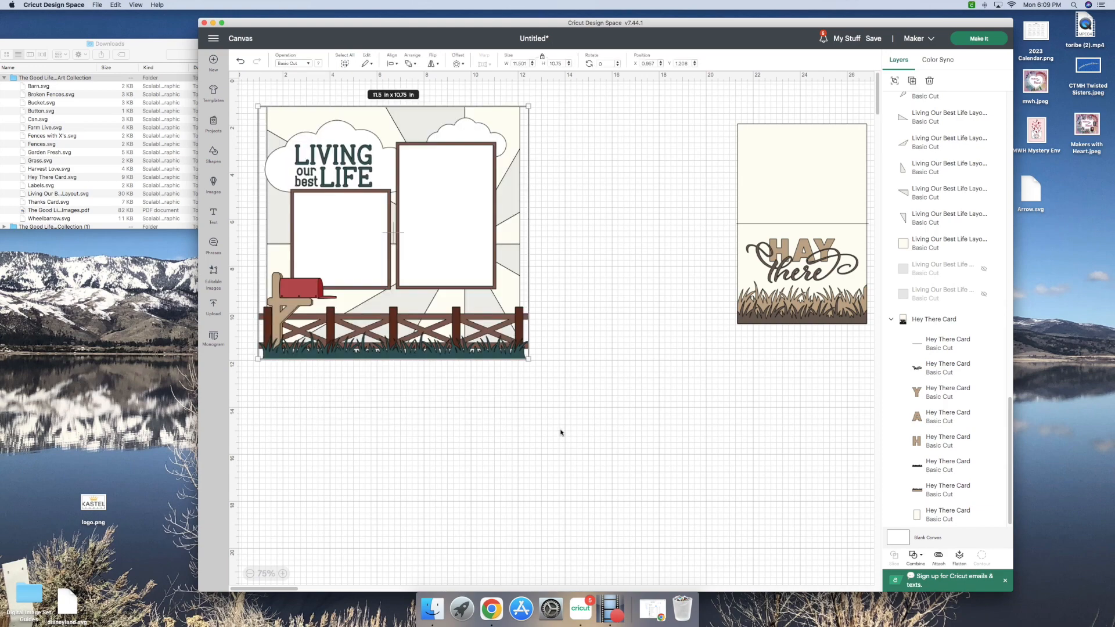
key(Delete)
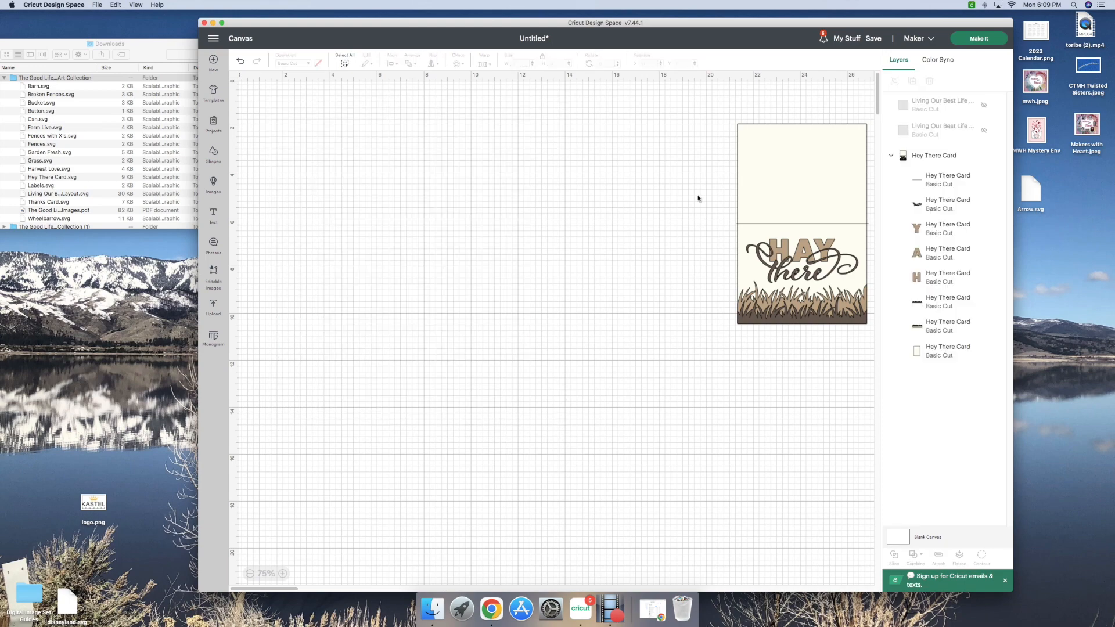
click(764, 174)
drag(765, 176, 475, 164)
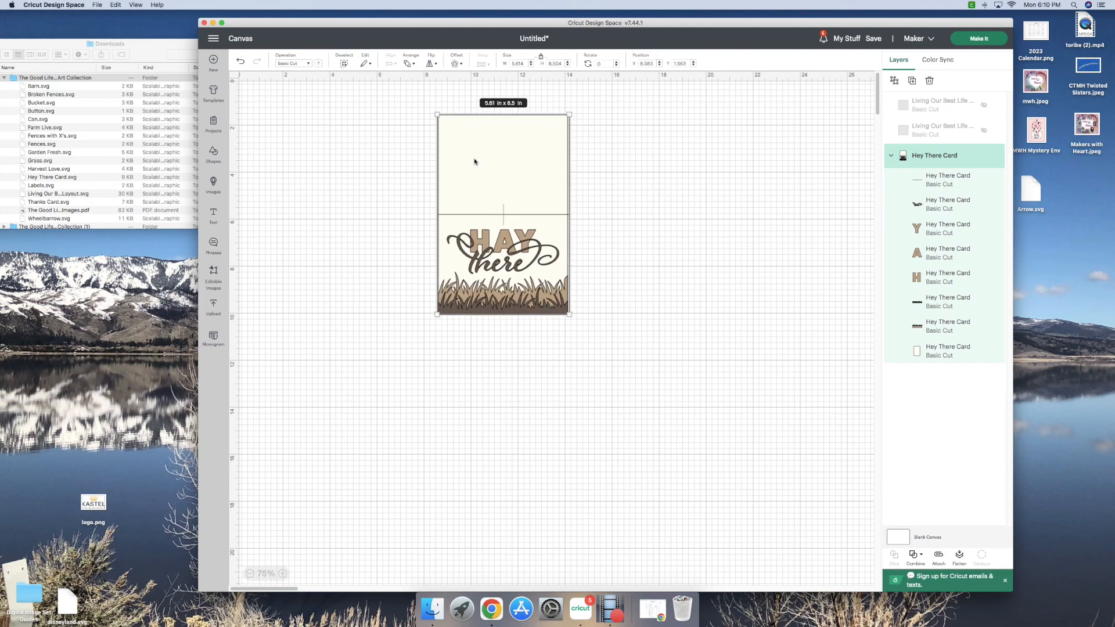
Unhide the two gray-blue layout background squares and delete both from the canvas
click(984, 104)
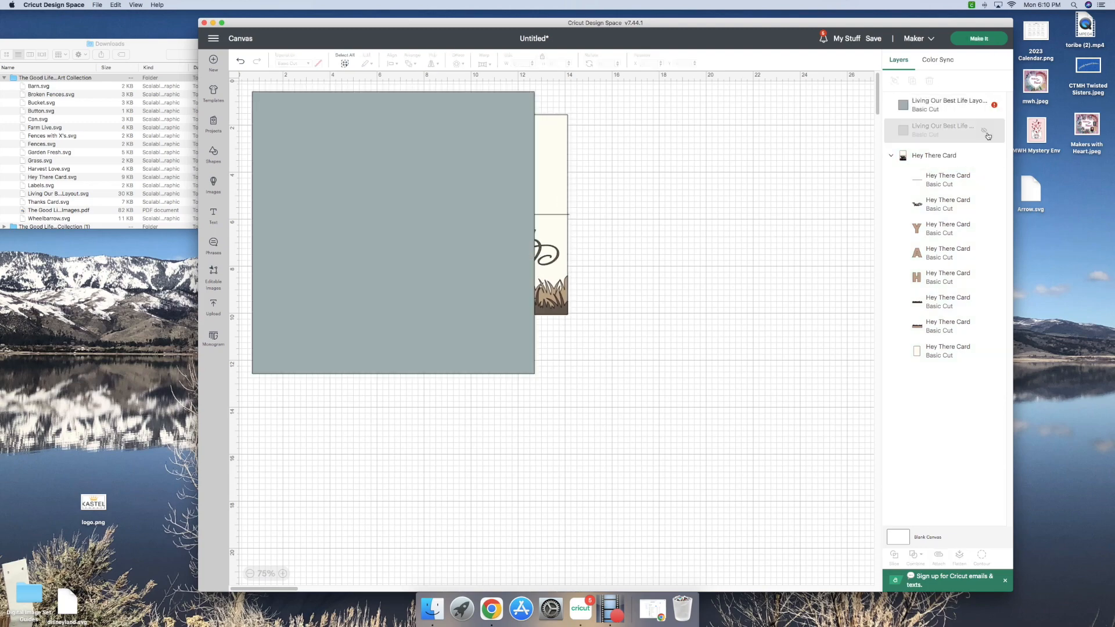
click(984, 130)
click(799, 172)
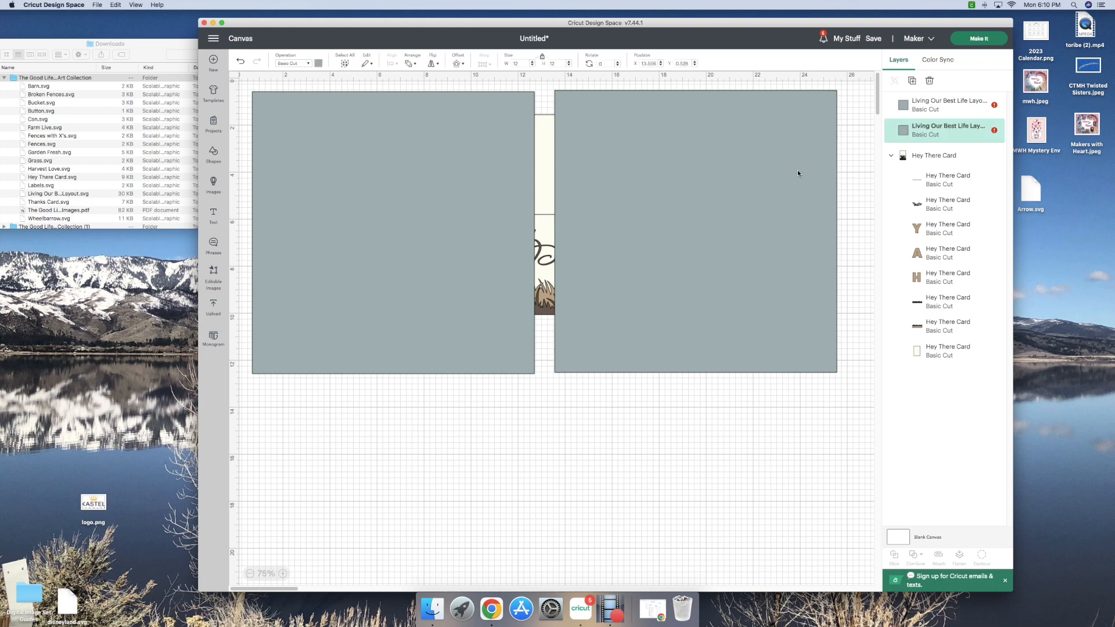
right_click(799, 173)
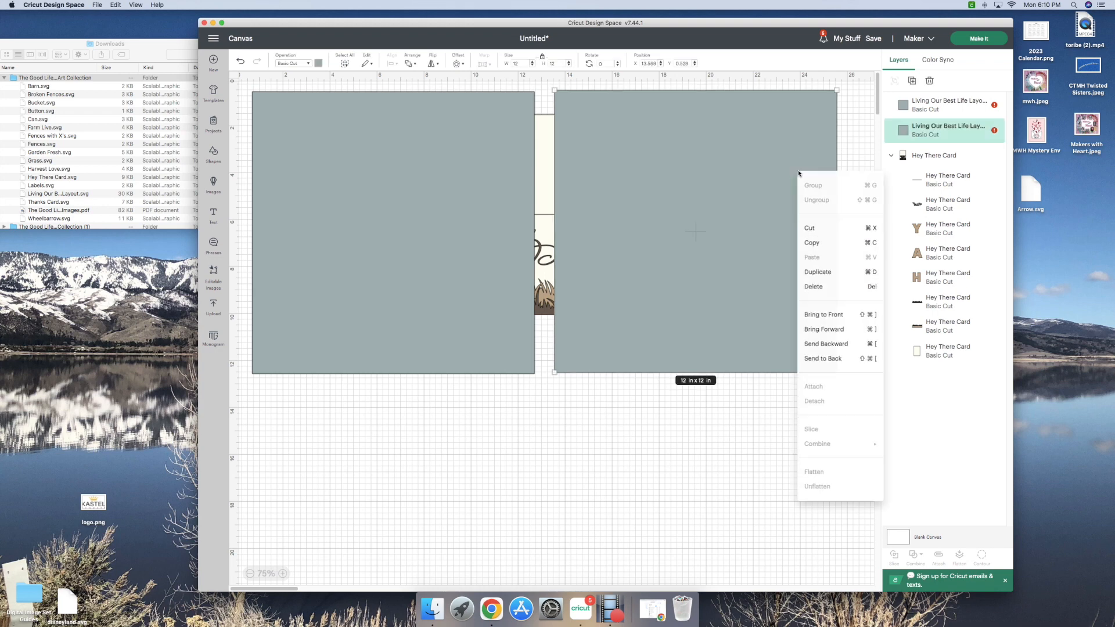
click(814, 287)
click(370, 132)
right_click(370, 130)
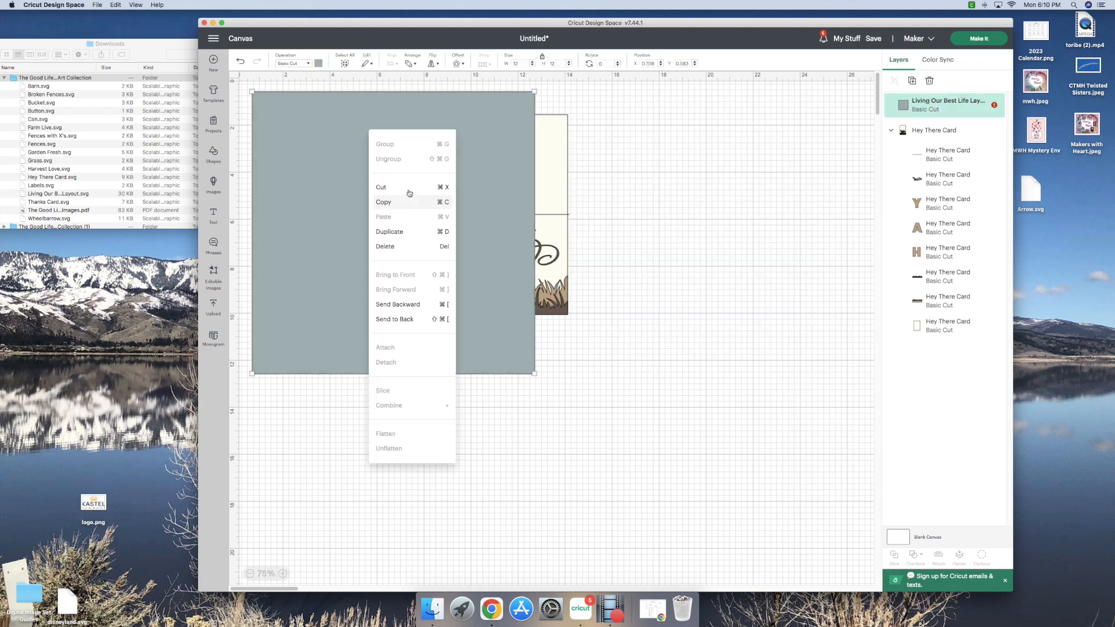
click(404, 247)
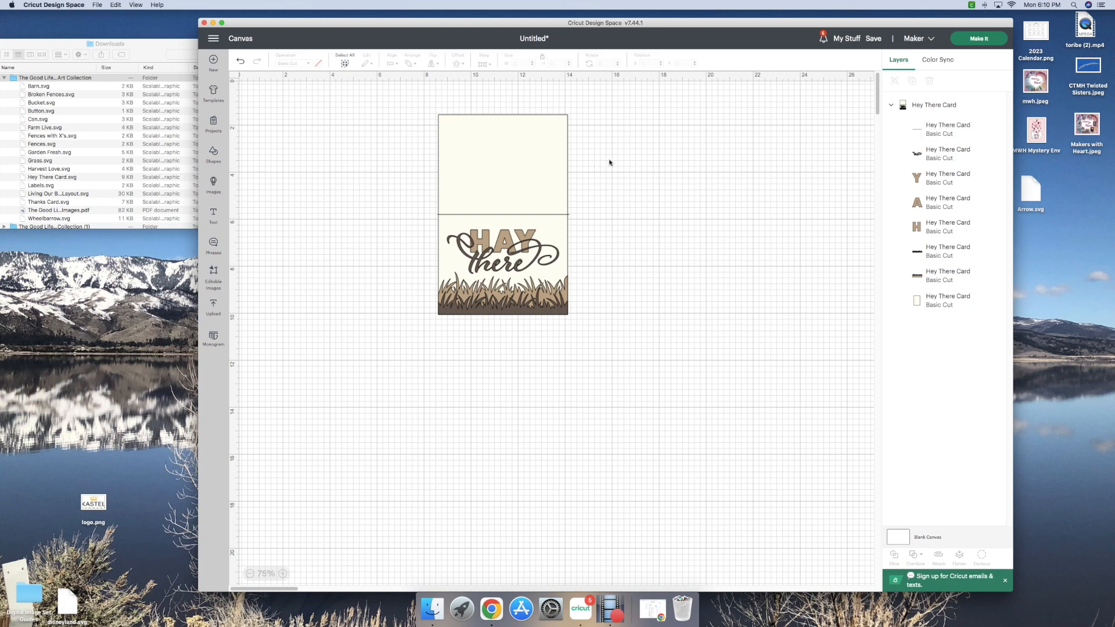
Set the Hey There Card's height to 8.5 in, unlock its proportions and set its width to 4.25 in
mouse_move(528, 197)
mouse_down()
mouse_move(540, 195)
mouse_move(532, 207)
mouse_up()
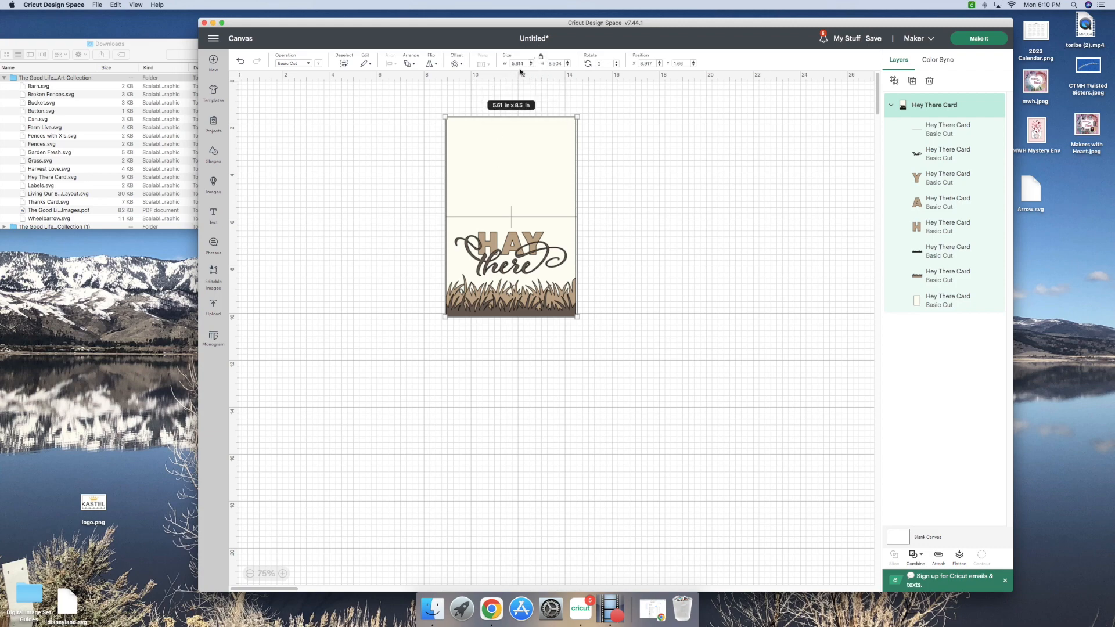
click(562, 63)
drag(562, 62, 546, 63)
text(8)
key(Tab)
click(541, 58)
click(522, 62)
text(4.25)
key(Tab)
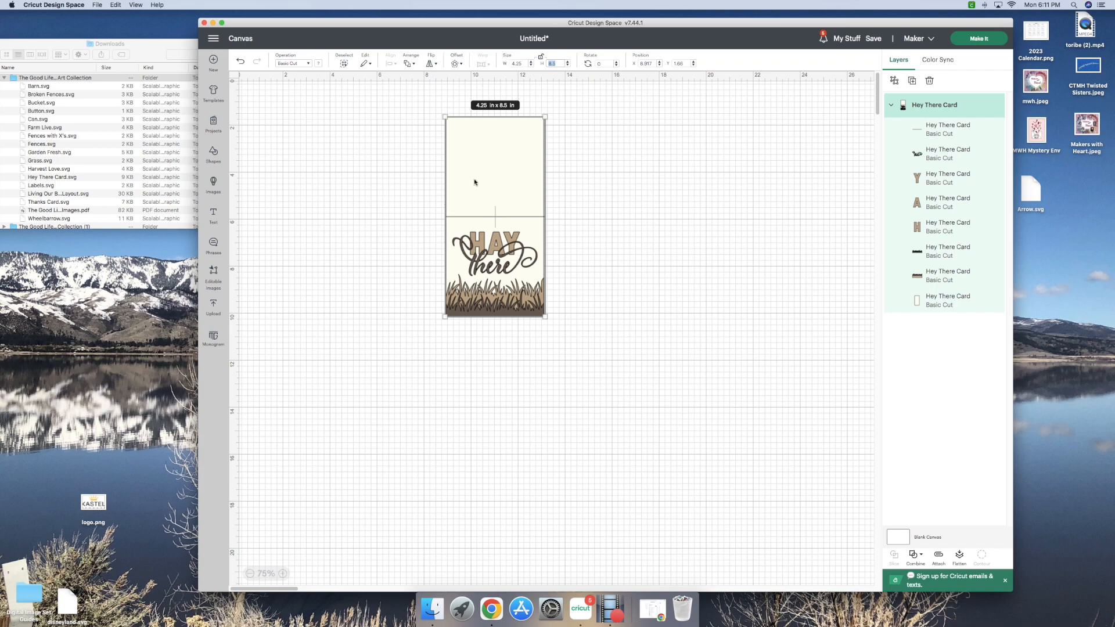
Set the Hey There Card's width to 5.5 in and deselect it
click(516, 63)
key(BackSpace)
text(5.5)
key(Tab)
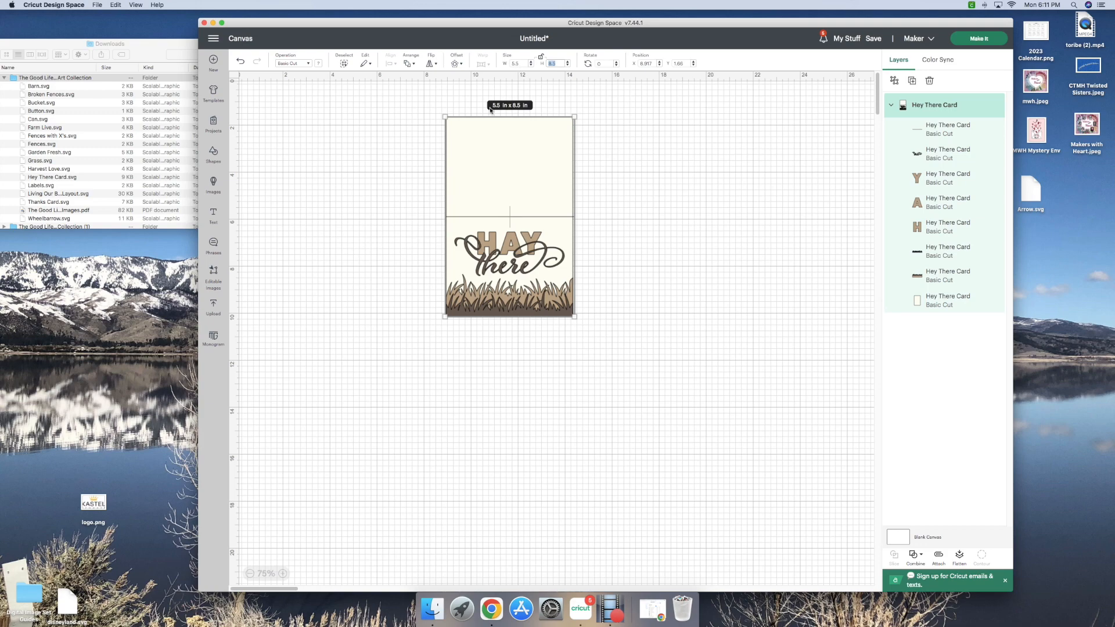
click(641, 157)
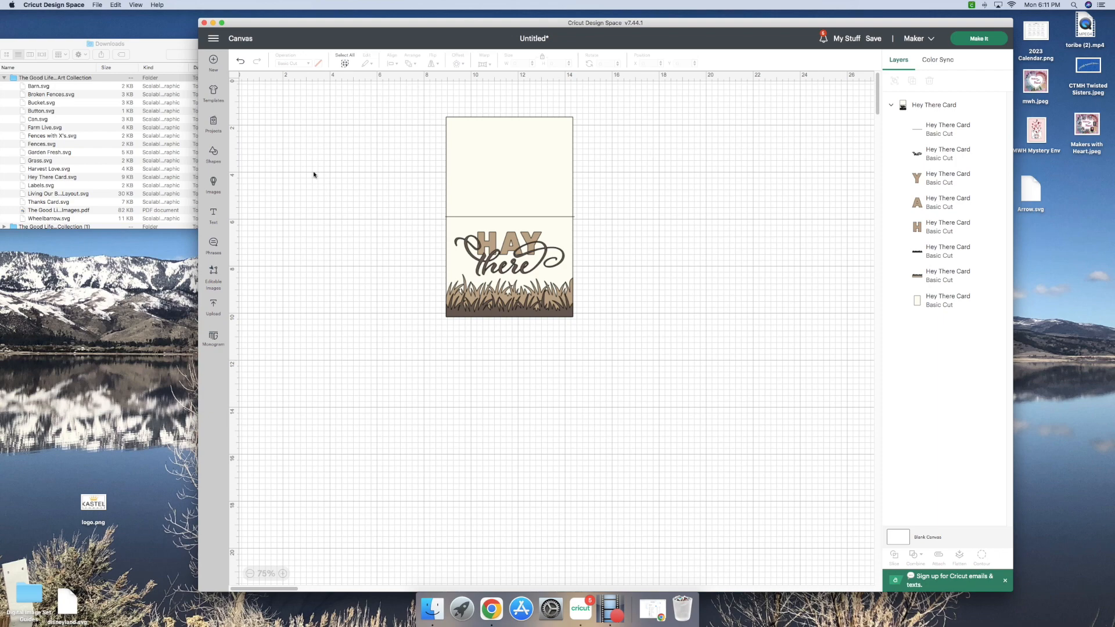
Hide the cream card base layer of the Hey There Card
click(520, 169)
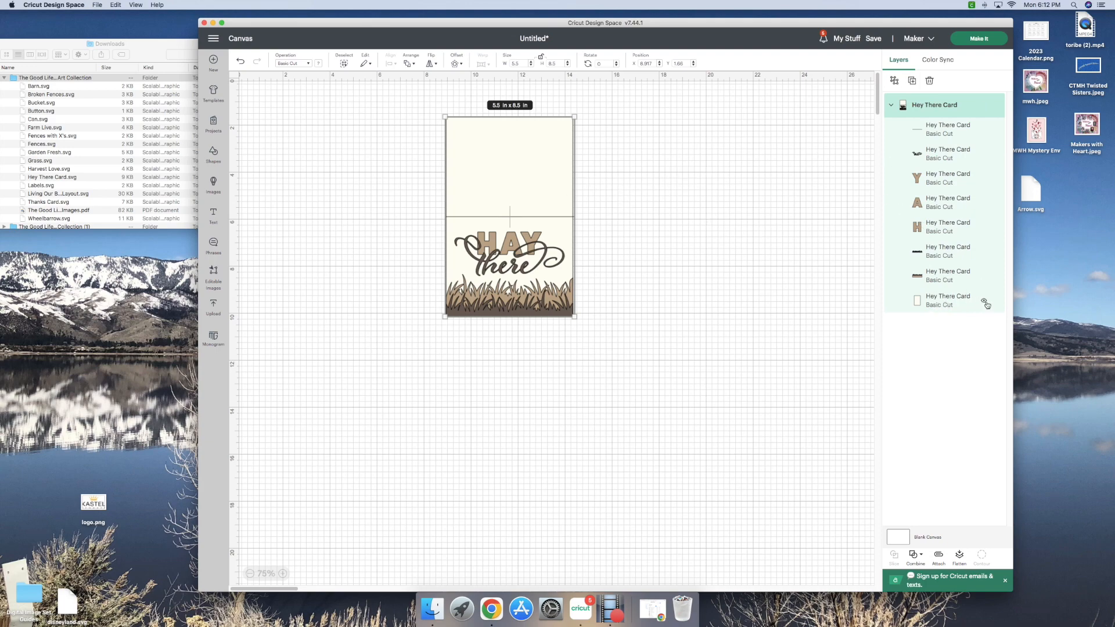
click(984, 303)
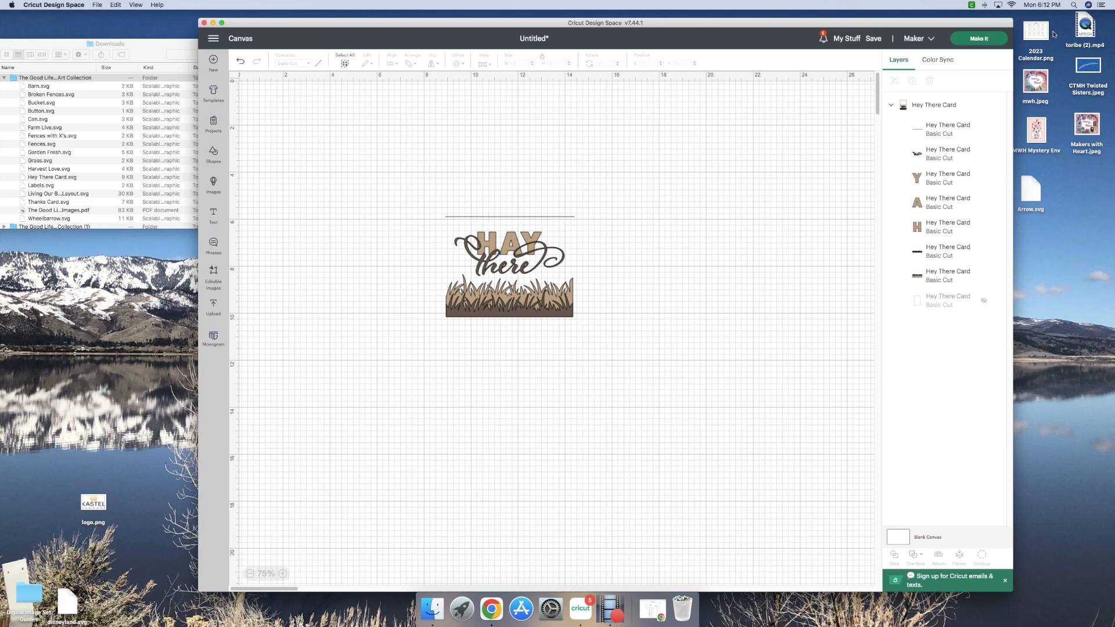
mouse_move(951, 137)
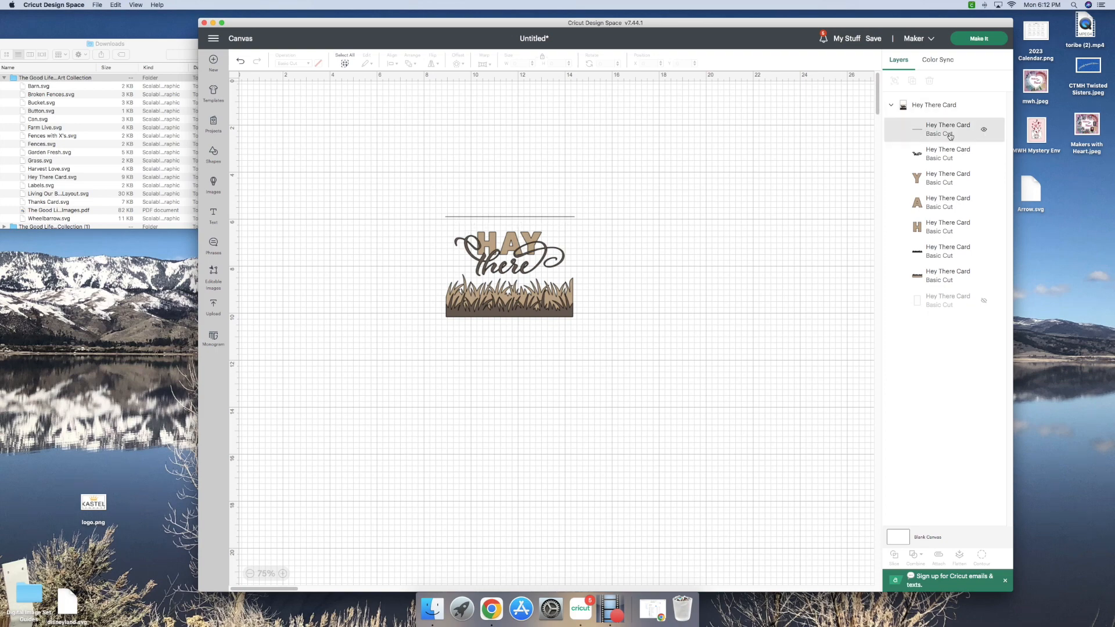
Hide the thin horizontal line layer of the Hey There Card and send the remaining pieces to mat preparation
click(987, 132)
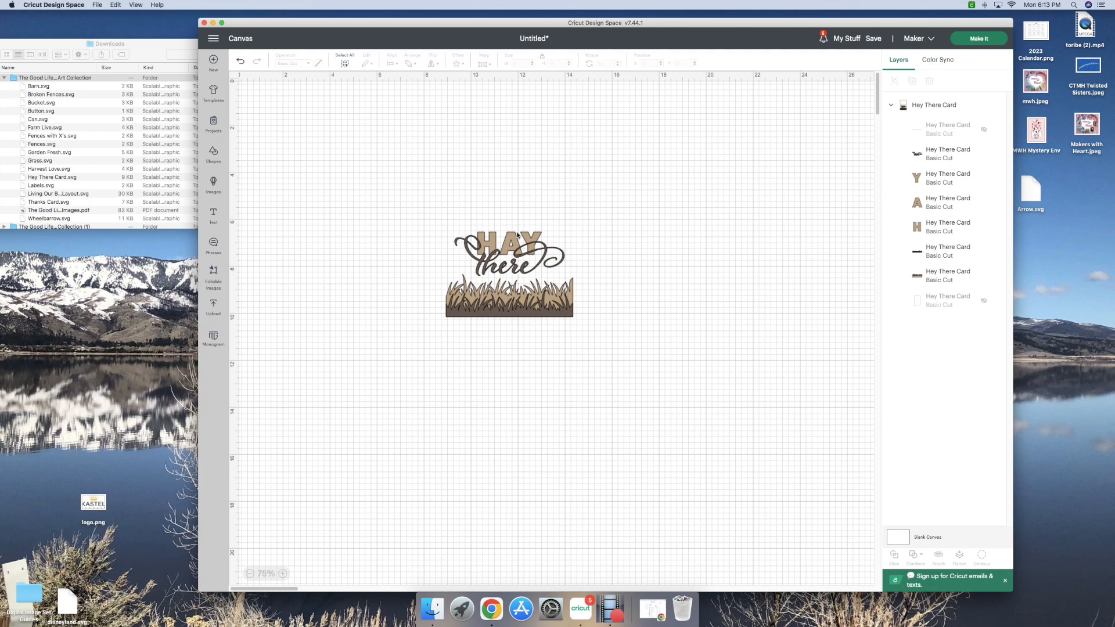
click(984, 42)
click(980, 42)
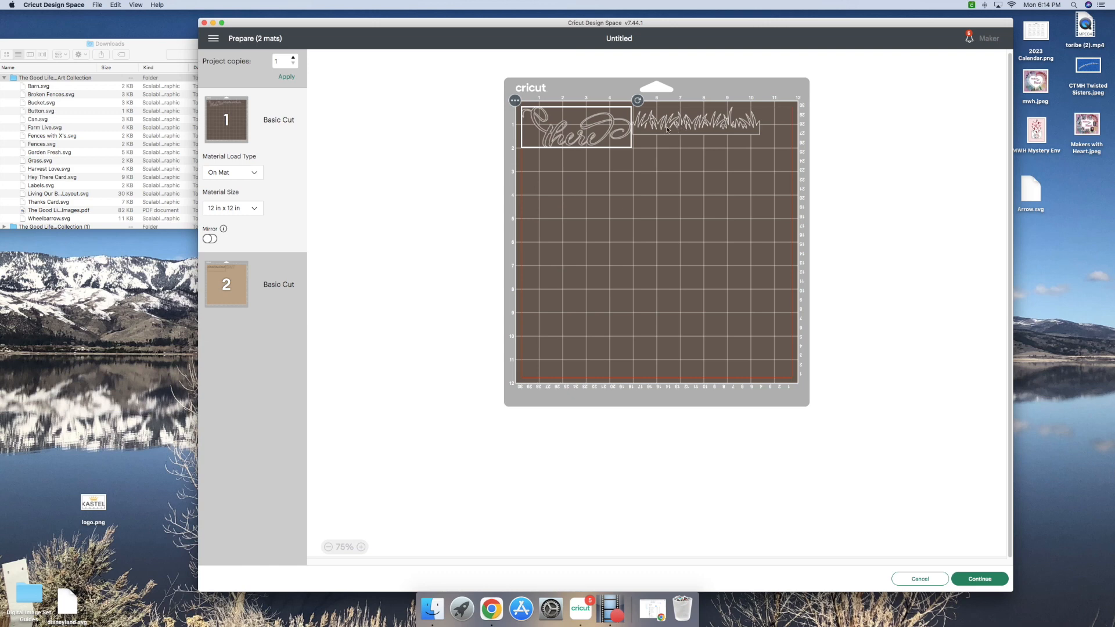
Move the grass strip about half an inch away from the "there" script on the first mat and check the second mat's layout
drag(668, 128, 696, 132)
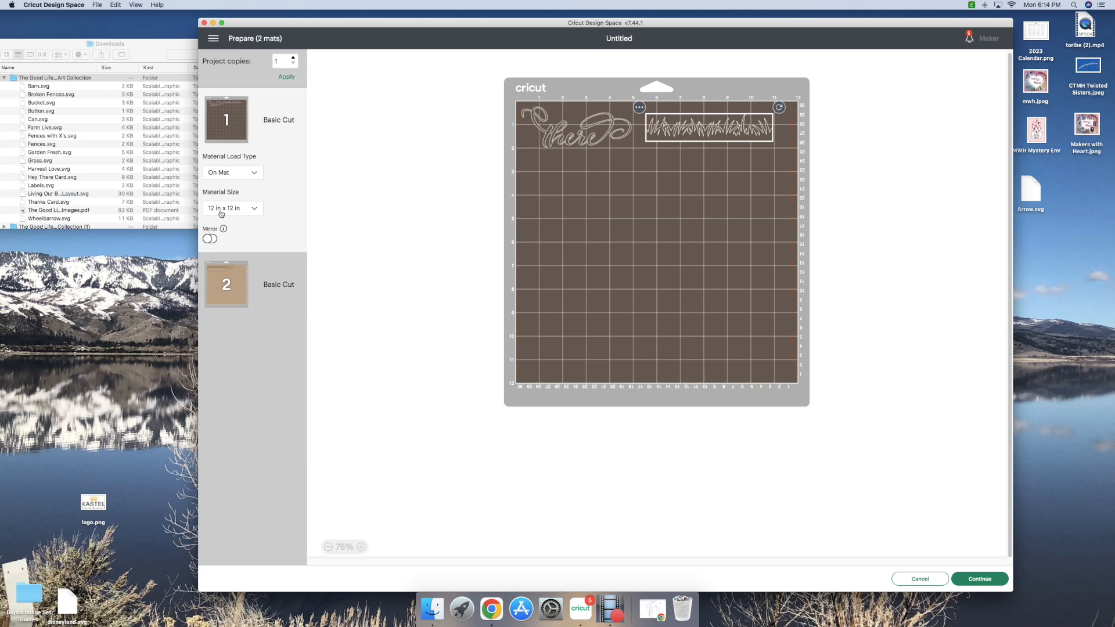
click(235, 283)
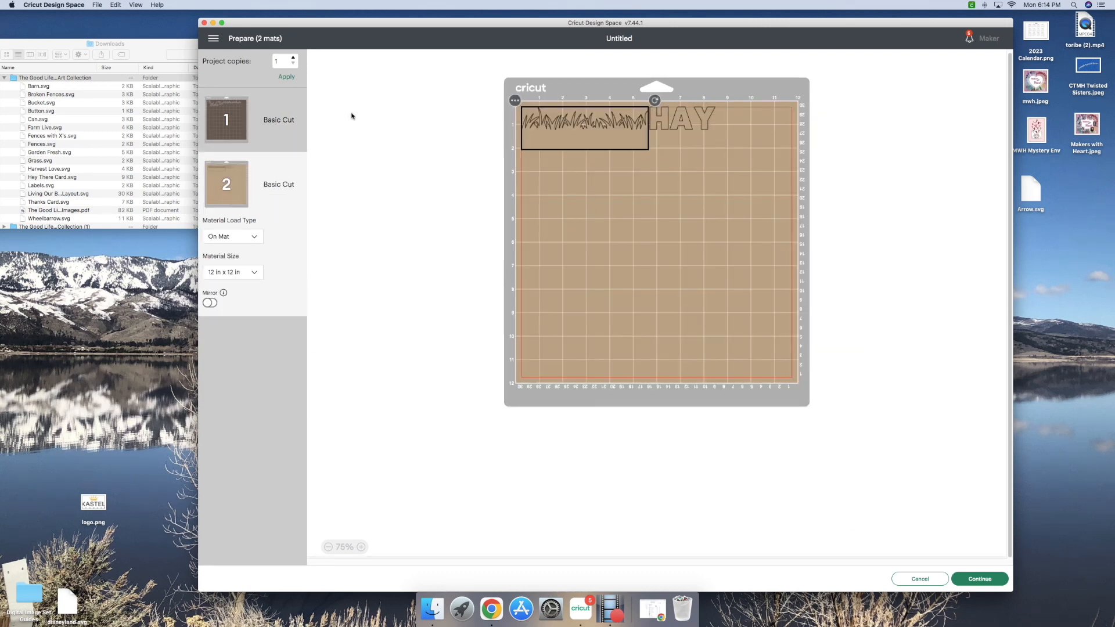
click(233, 116)
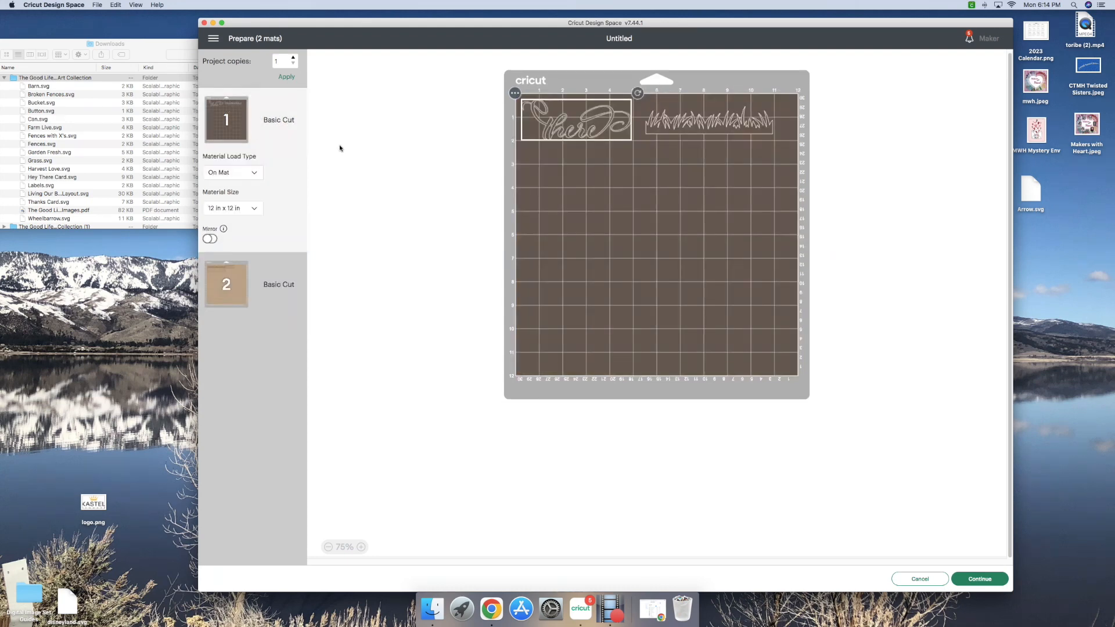
Continue to the cut setup and set the base material to Medium Cardstock – 80 lb (216 gsm) with Default pressure
click(990, 581)
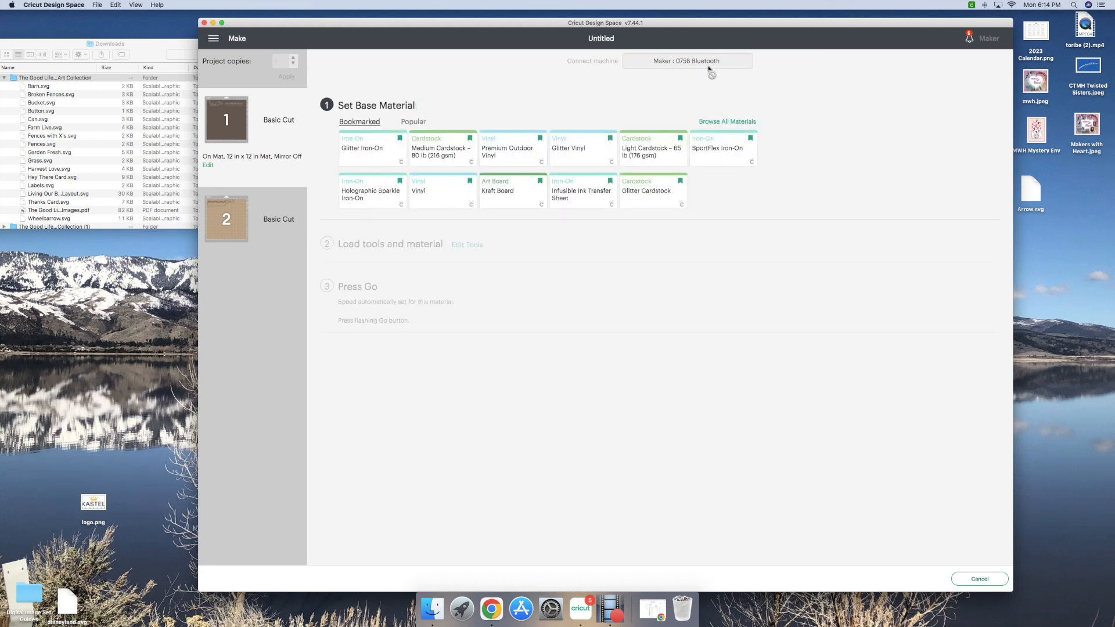
click(439, 156)
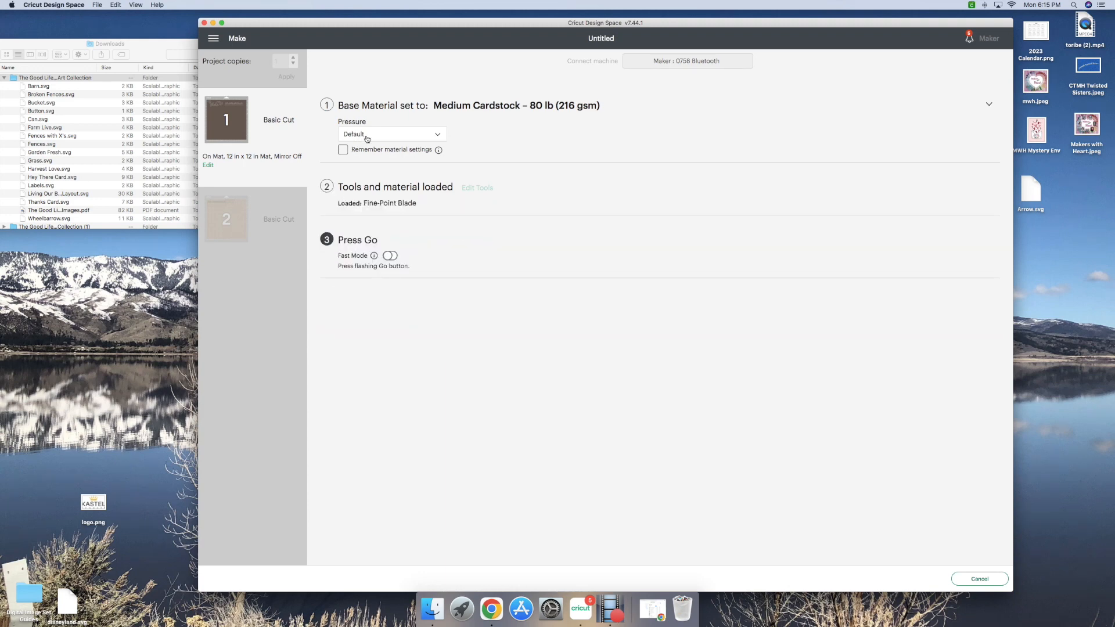
click(440, 137)
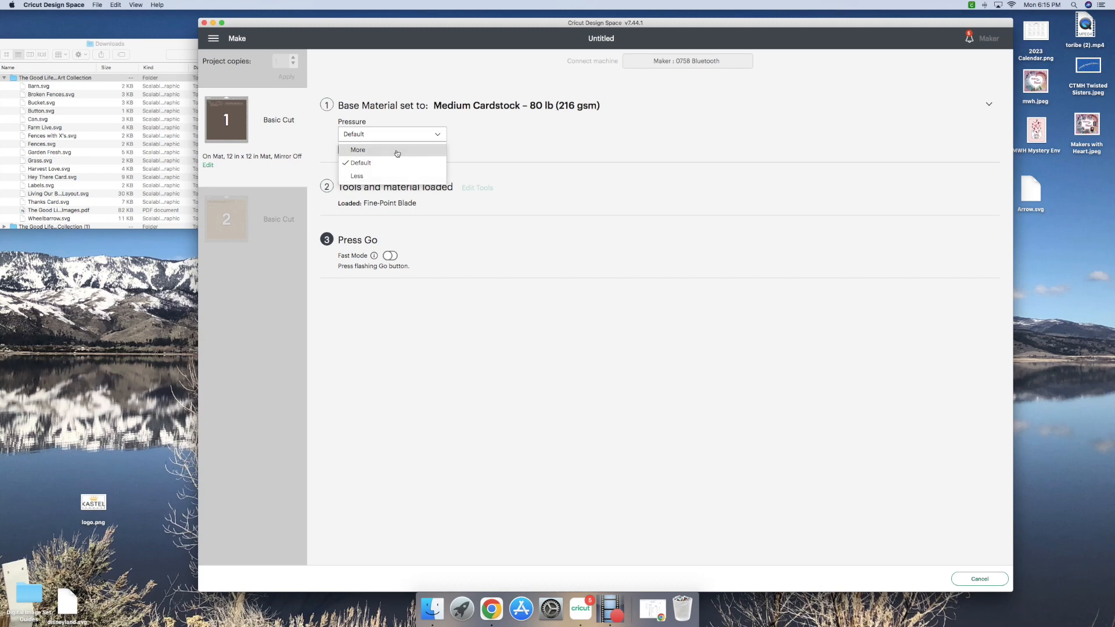
click(375, 165)
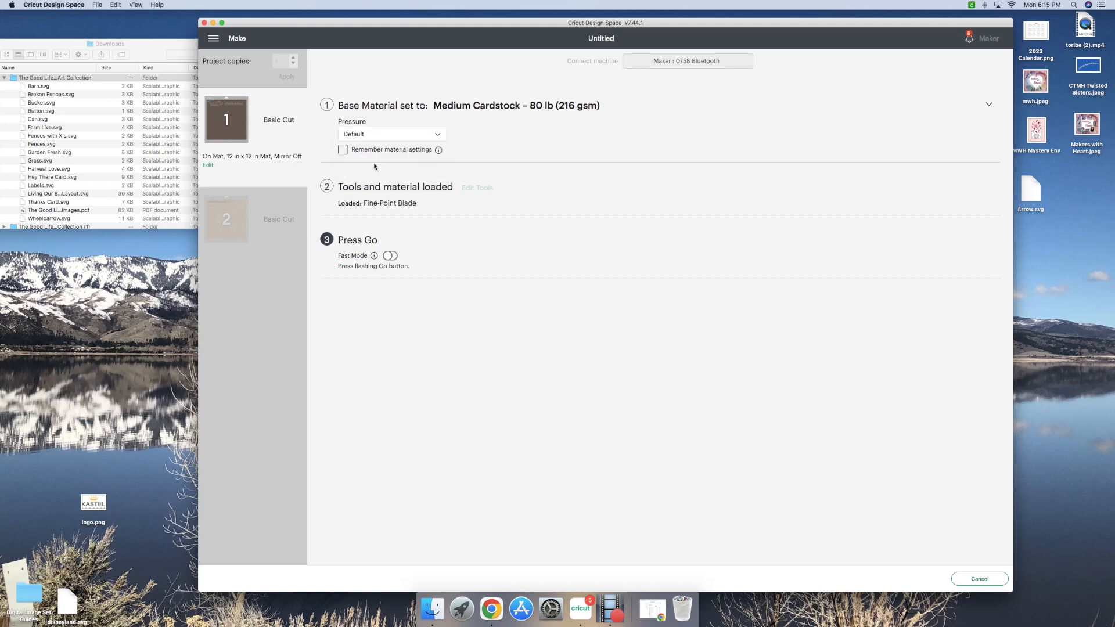
Open the second mat's edit view to review its image arrangement and mirror setting, then close it without changes
click(476, 184)
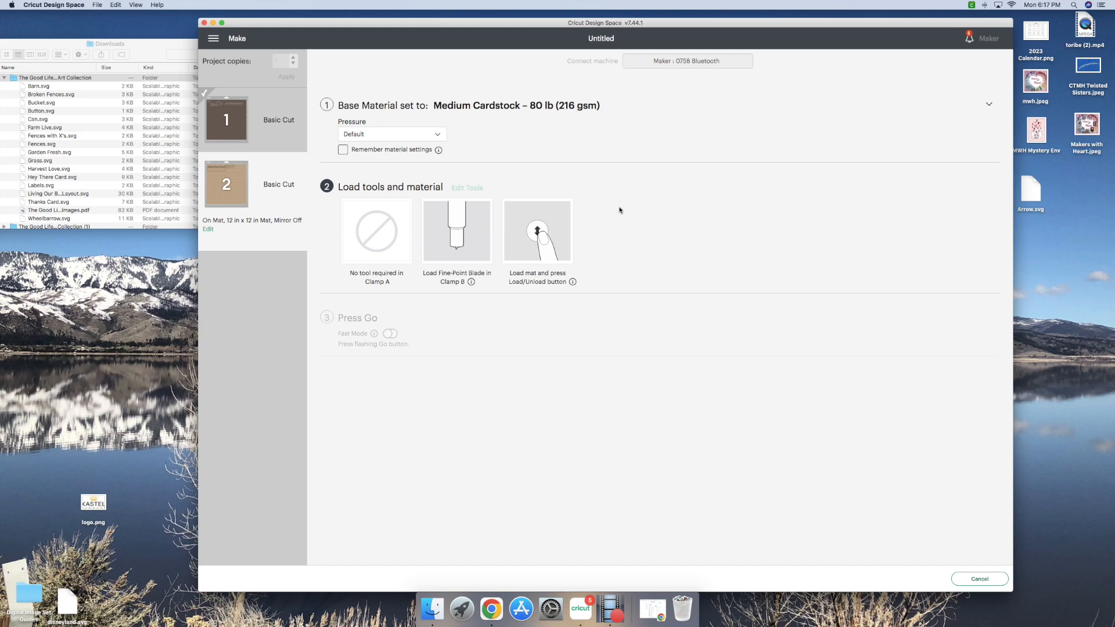
click(208, 229)
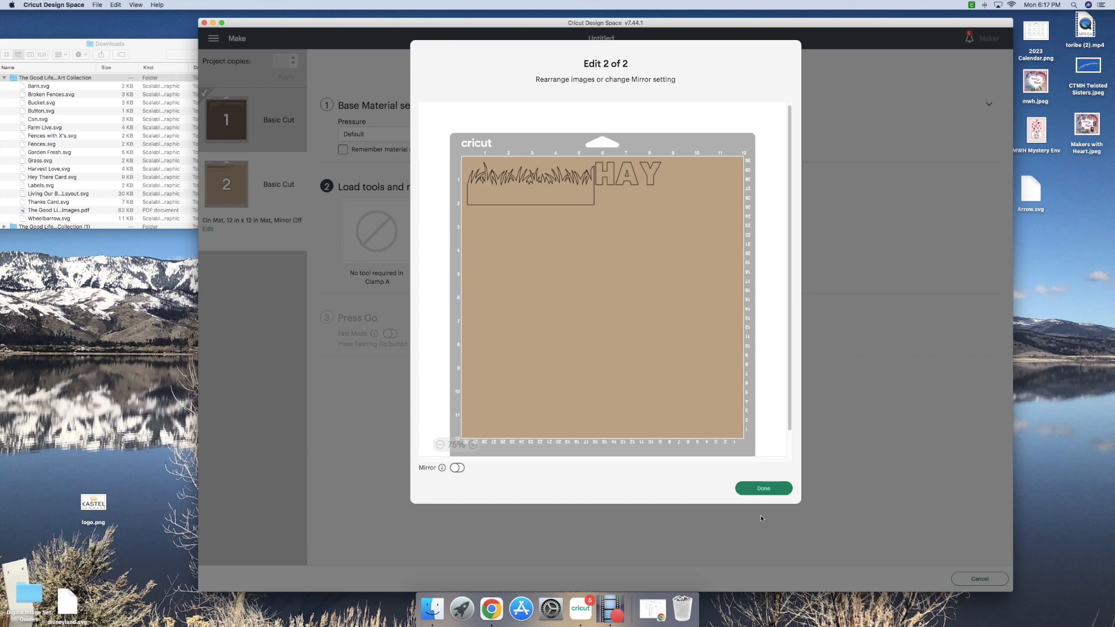
click(761, 488)
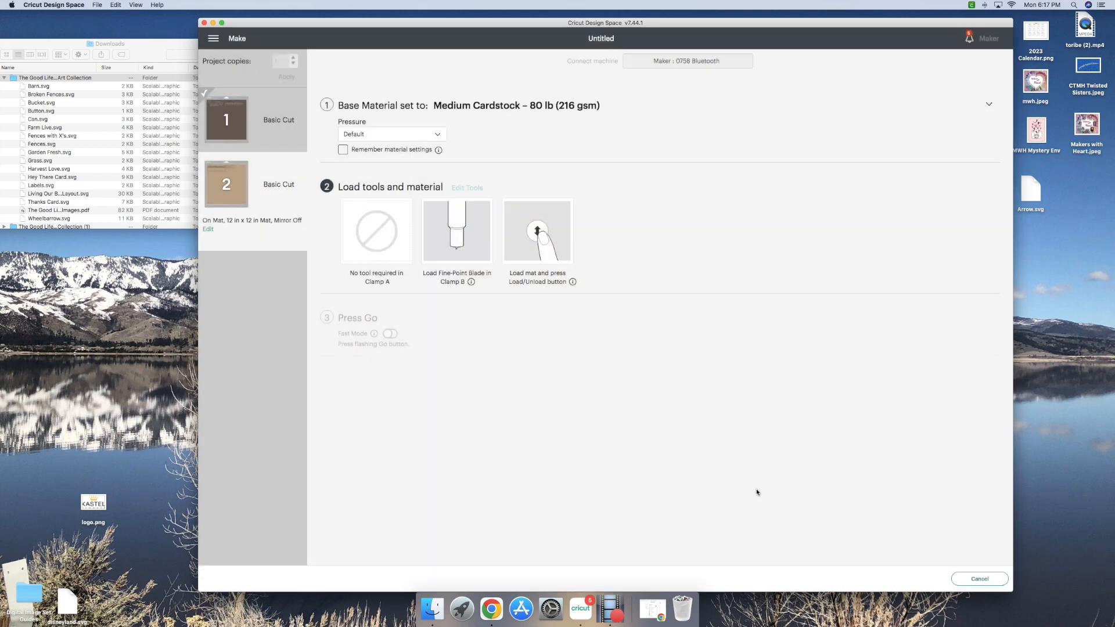